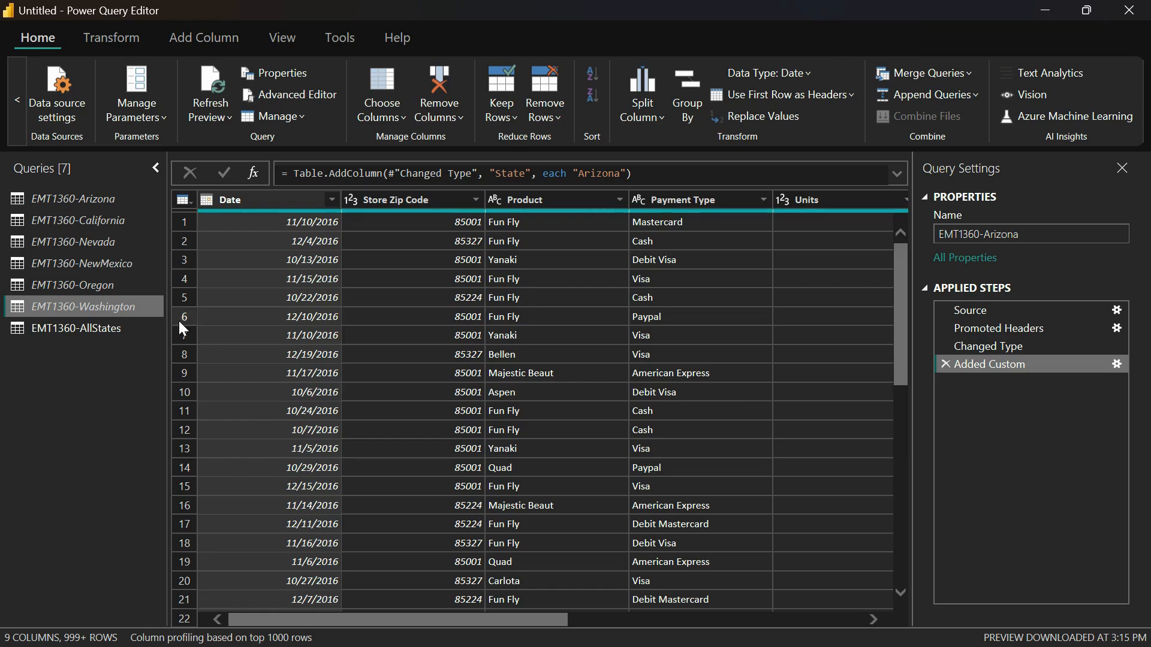
Compare the EMT1360-AllStates query with EMT1360-Arizona and look at the State column of the Arizona query.
left_click(85, 331)
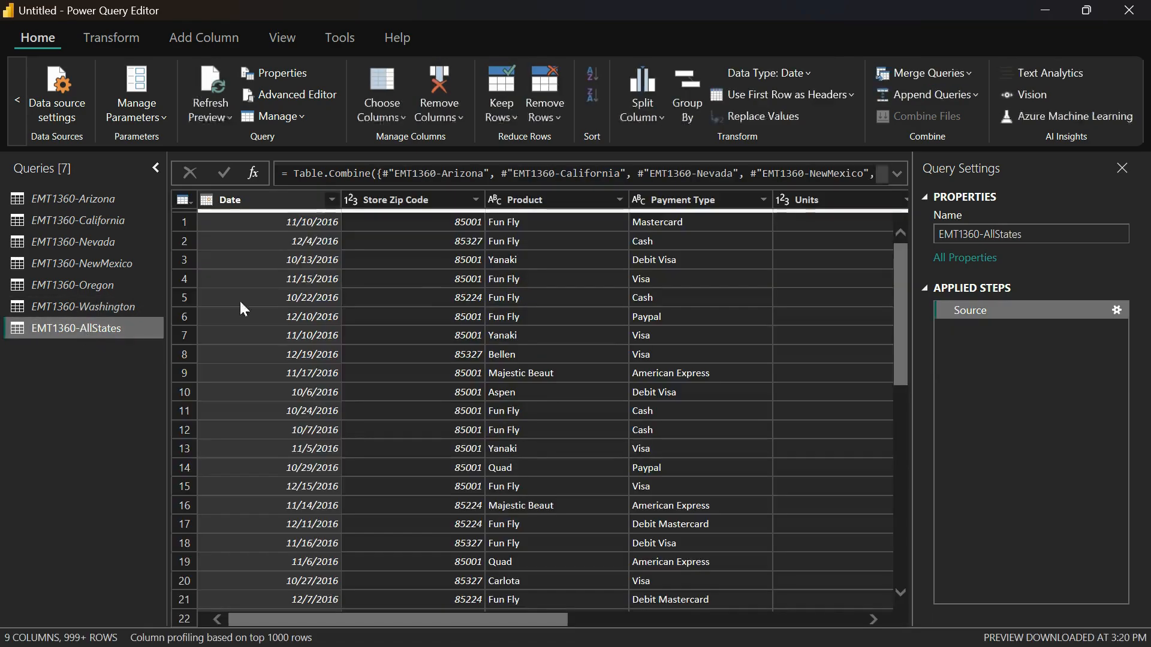
left_click(85, 195)
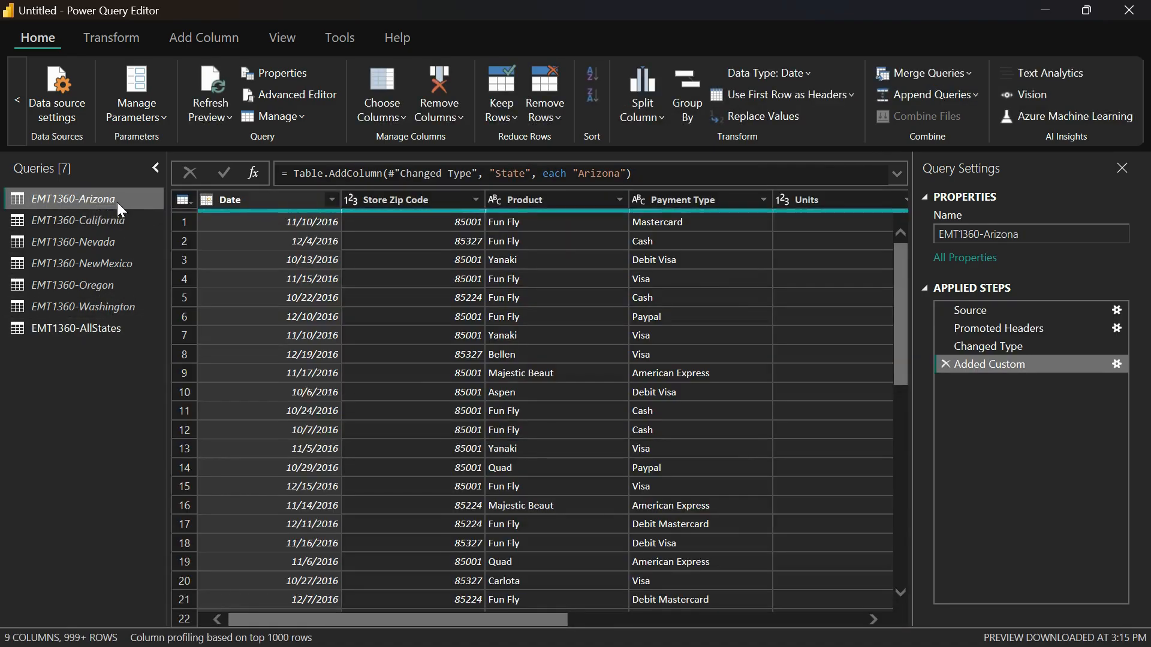
left_click(19, 113)
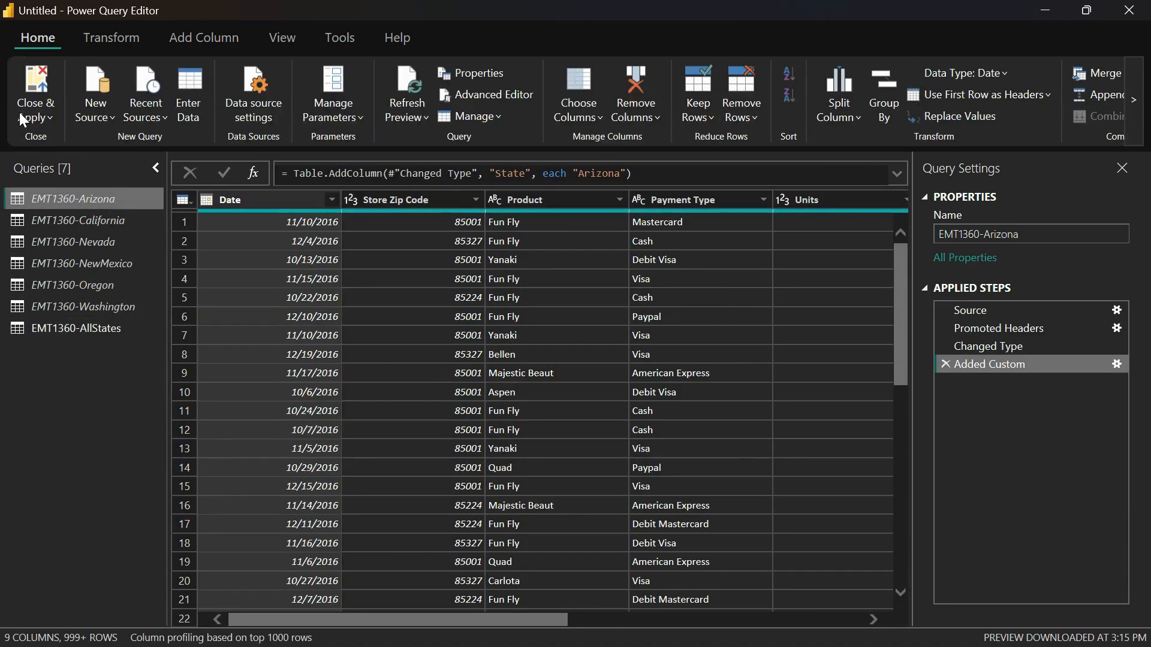
scroll(463, 333, "right", 5)
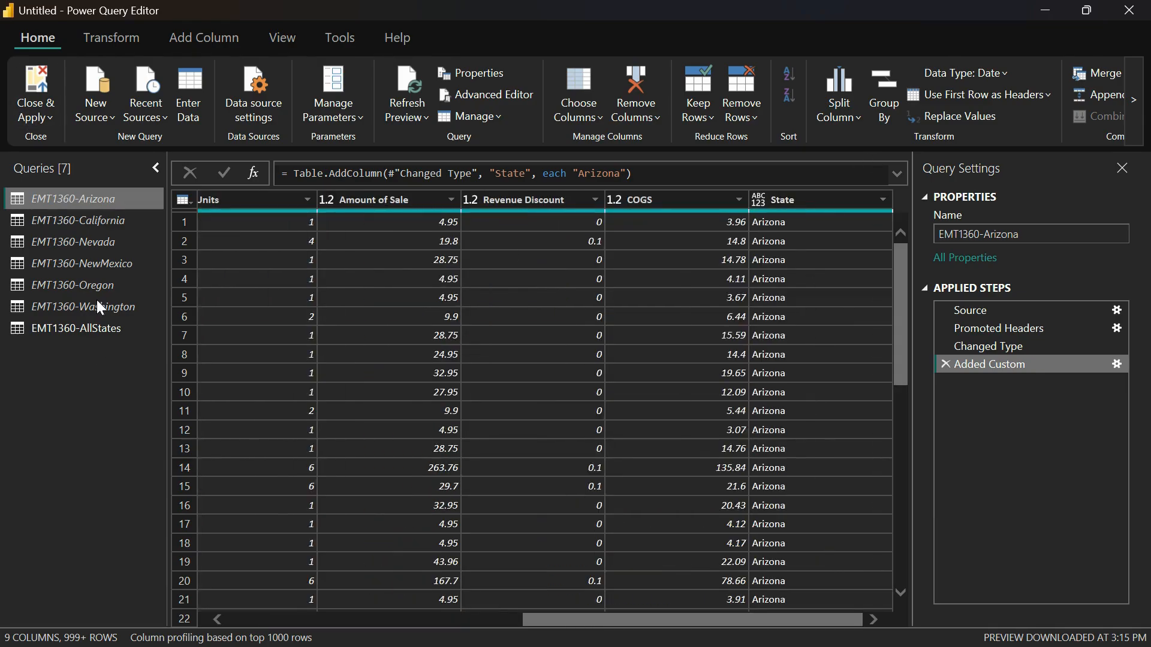
Load the full list of State filter values in the EMT1360-AllStates query and close it without filtering.
left_click(84, 330)
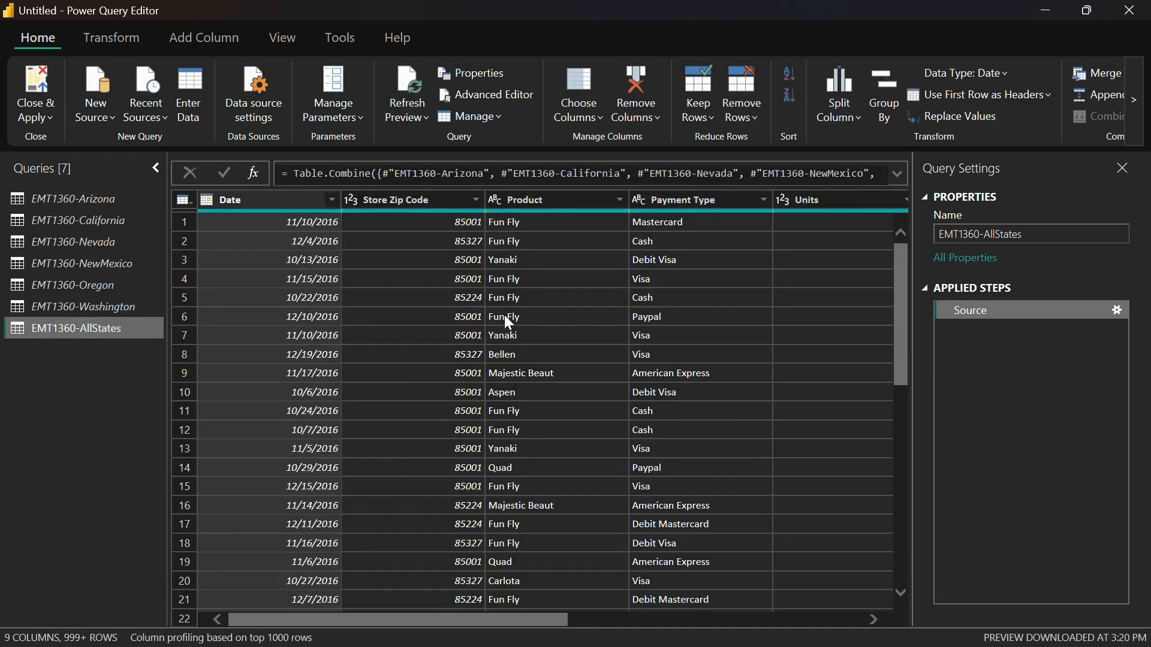
scroll(600, 320, "right", 5)
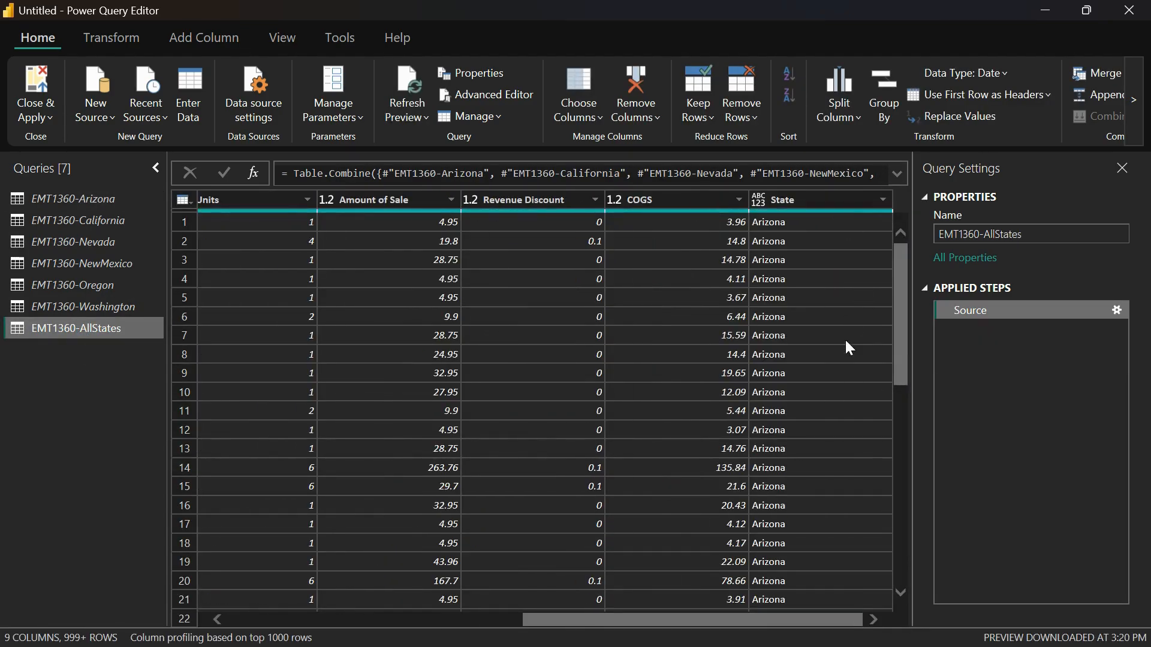
left_click(882, 199)
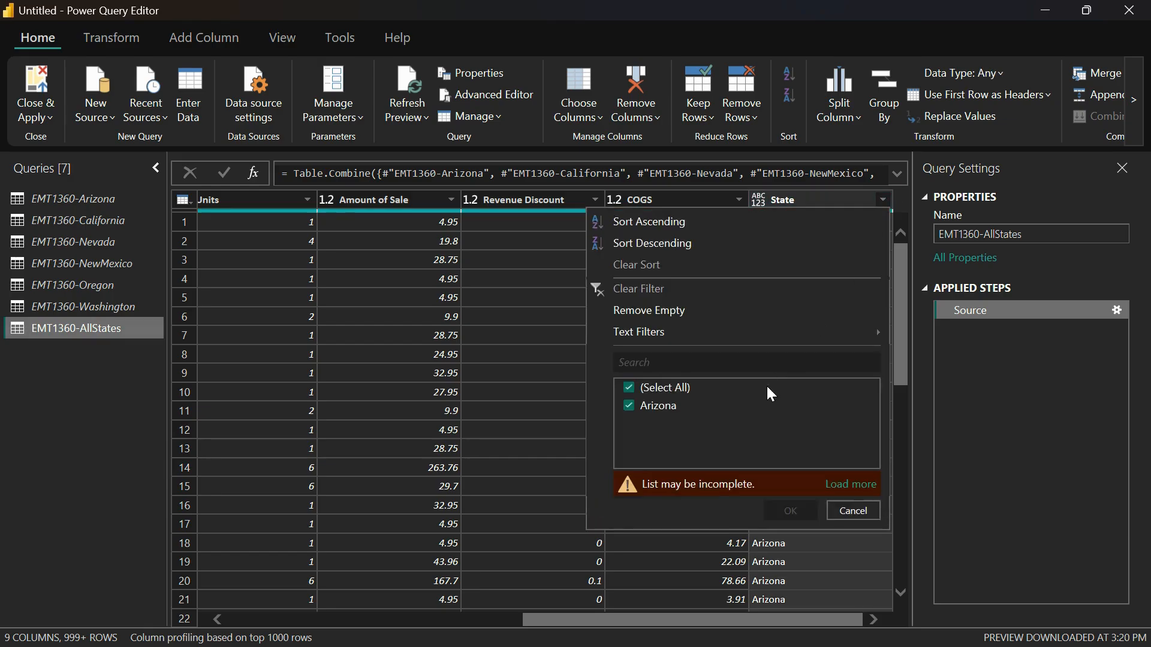
left_click(850, 484)
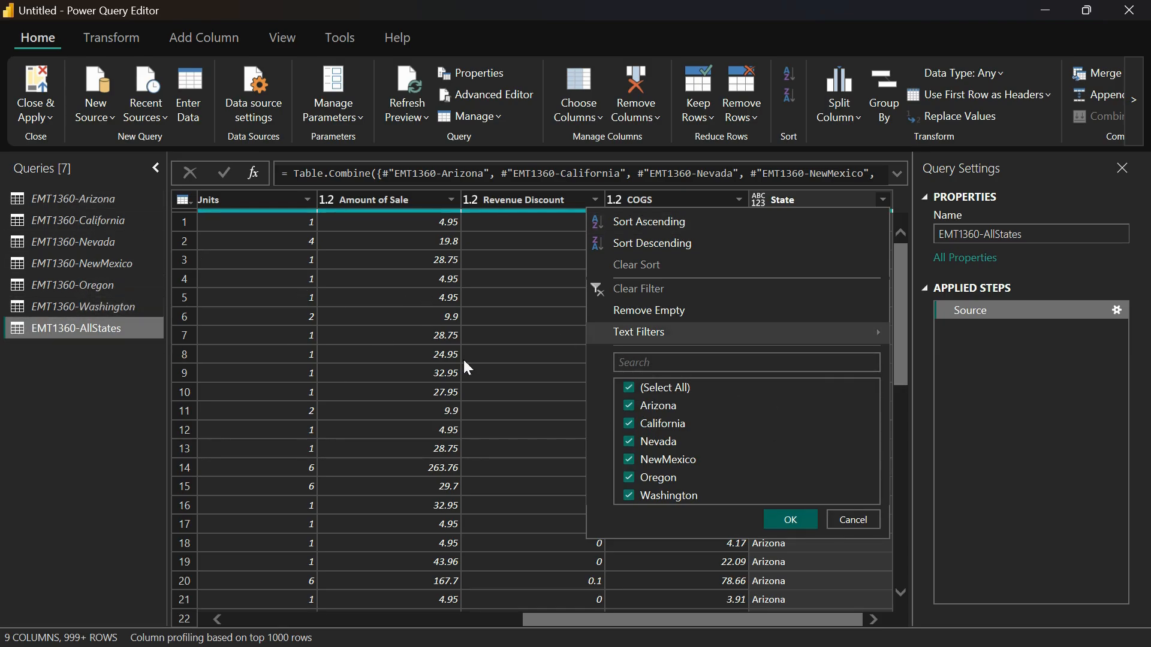
left_click(851, 519)
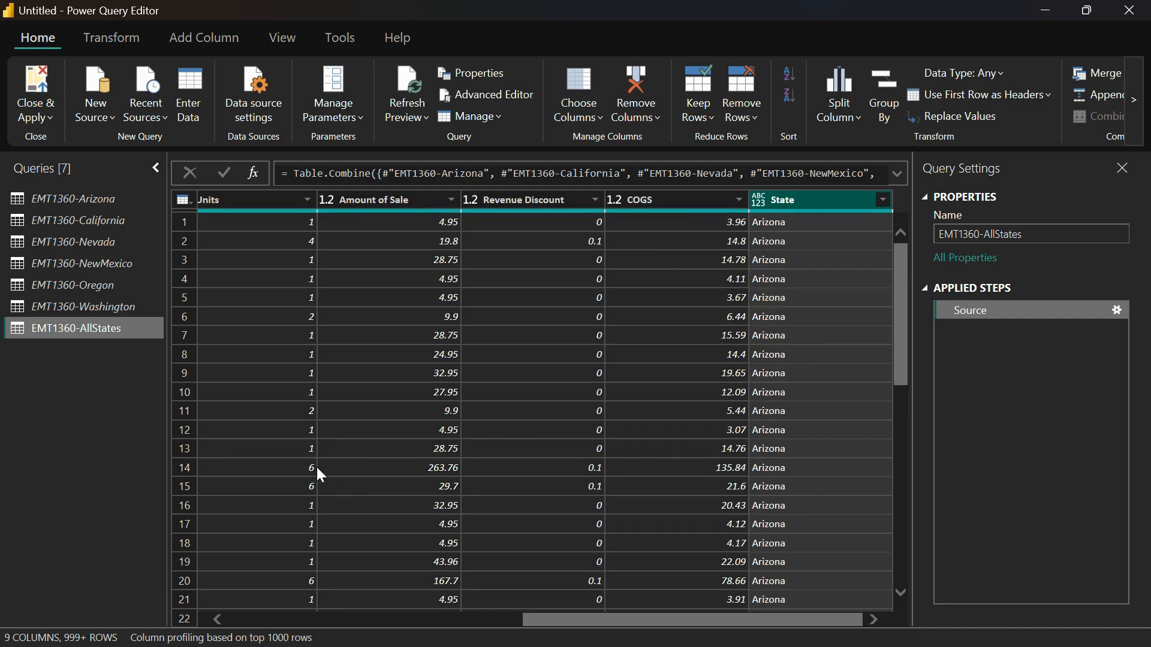
scroll(316, 467, "left", 10)
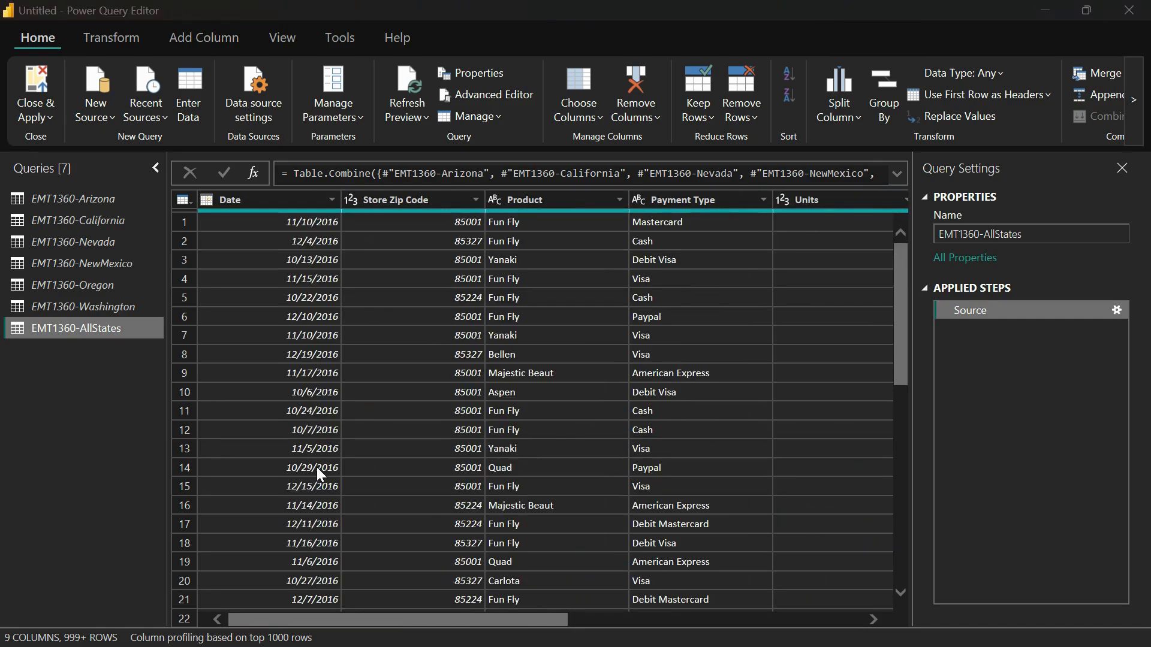
Switch to the Book1 workbook in Excel and examine the three sample state tables and the appended table's state column.
key("super+Tab")
left_click(298, 352)
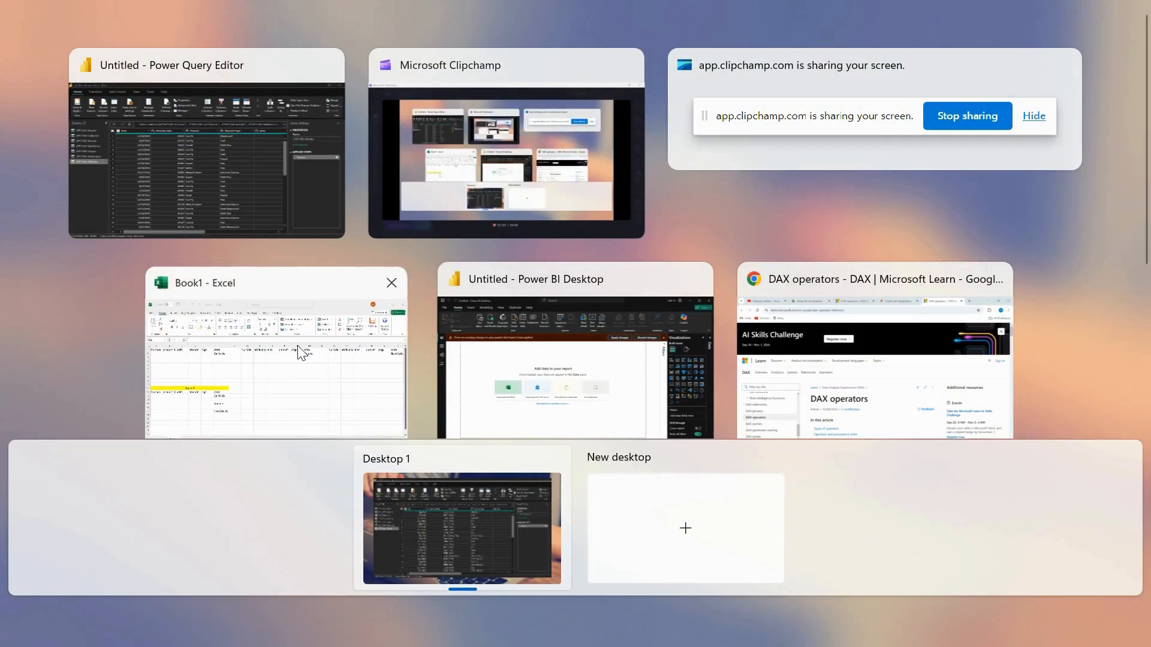
left_click_drag(58, 224, 343, 235)
left_click_drag(452, 219, 719, 235)
left_click(817, 230)
left_click_drag(817, 230, 1088, 237)
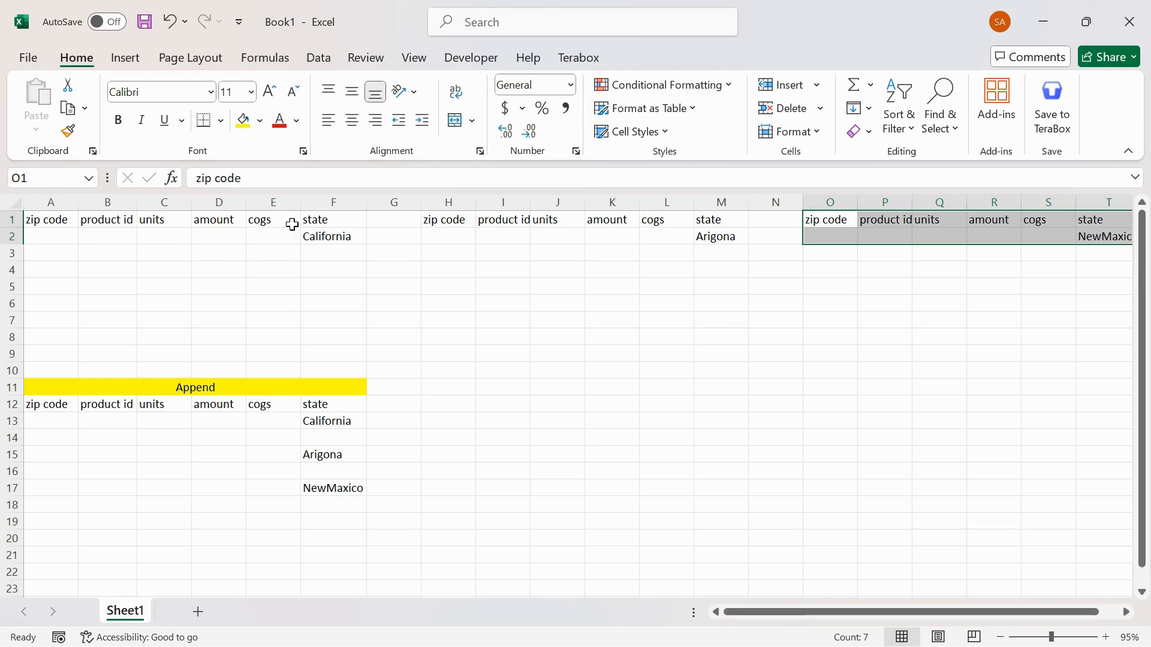
left_click(330, 234)
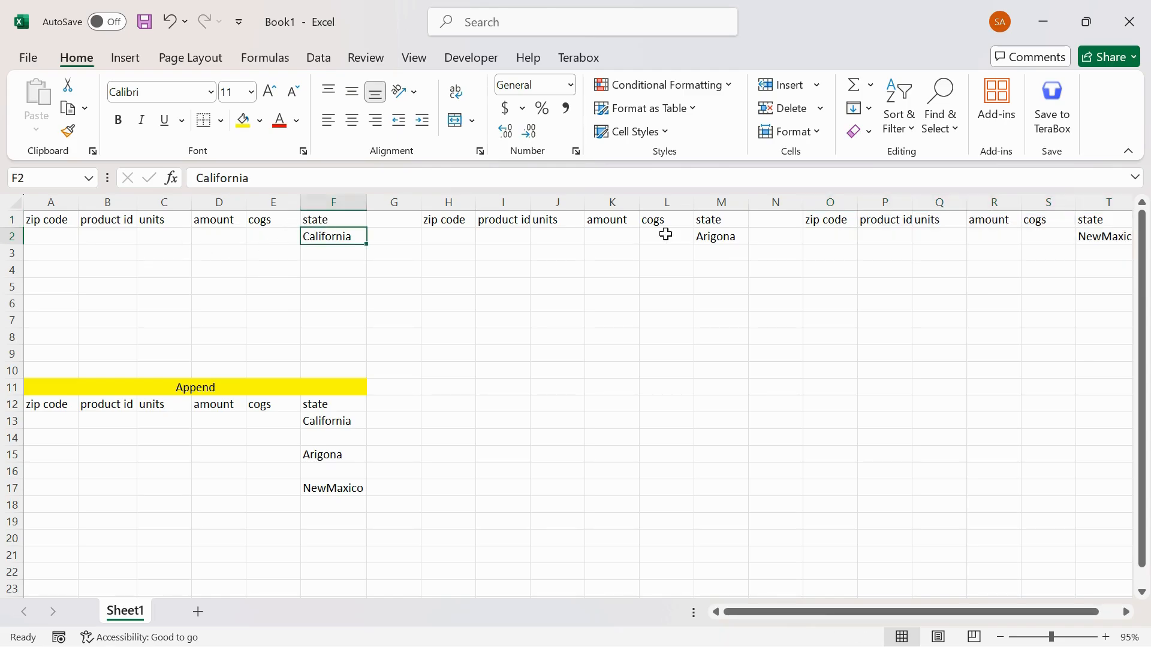
left_click(701, 233)
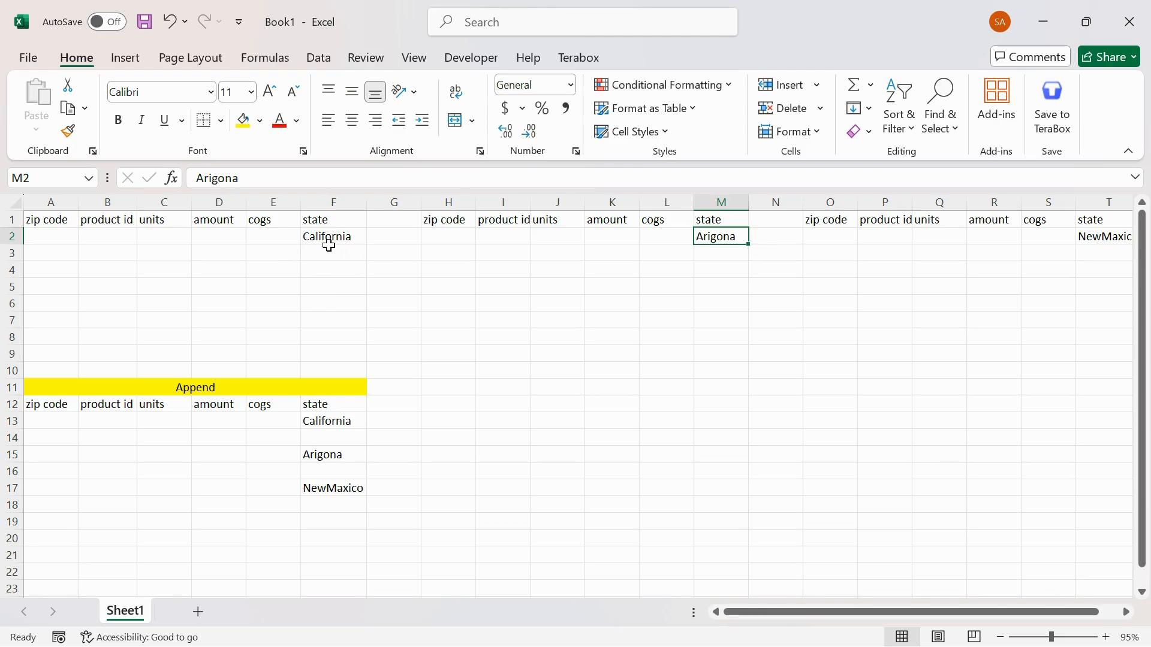
left_click_drag(327, 421, 321, 486)
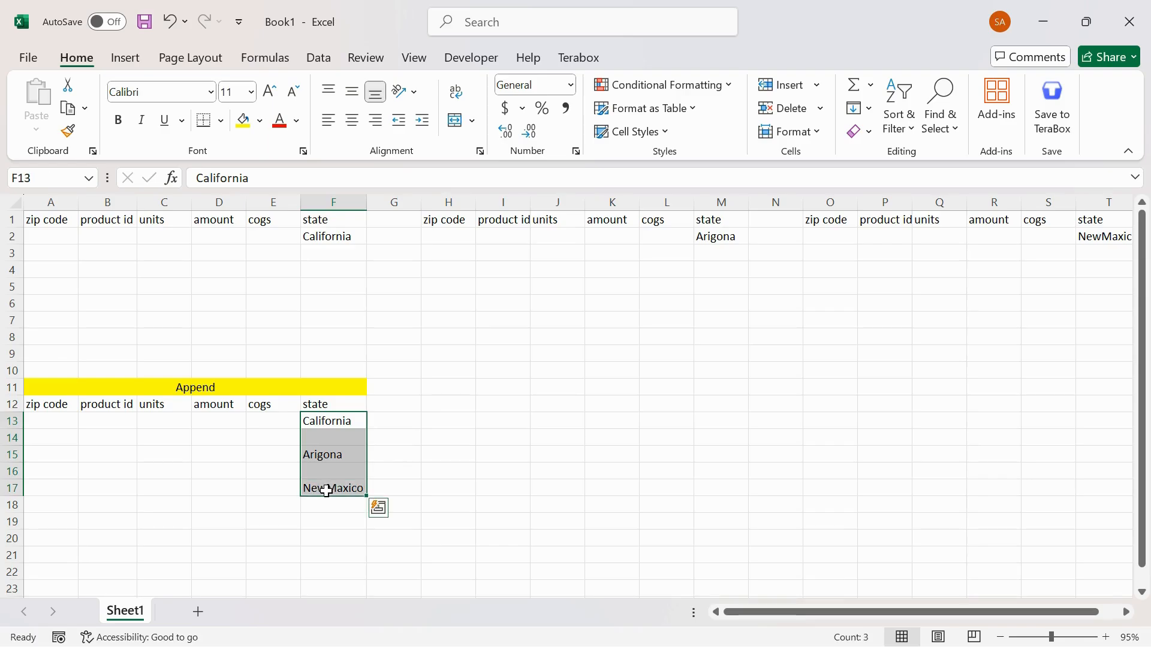
left_click(320, 423)
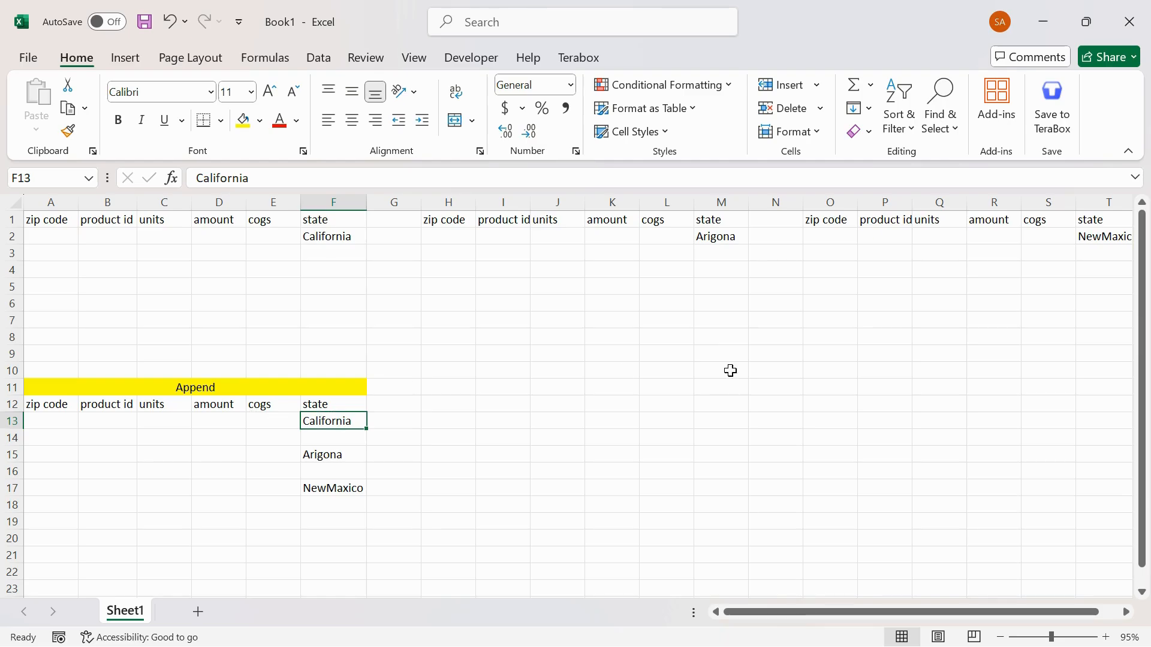
Start a lookup table with the headers zip code in O9 and manager in P9.
left_click(839, 356)
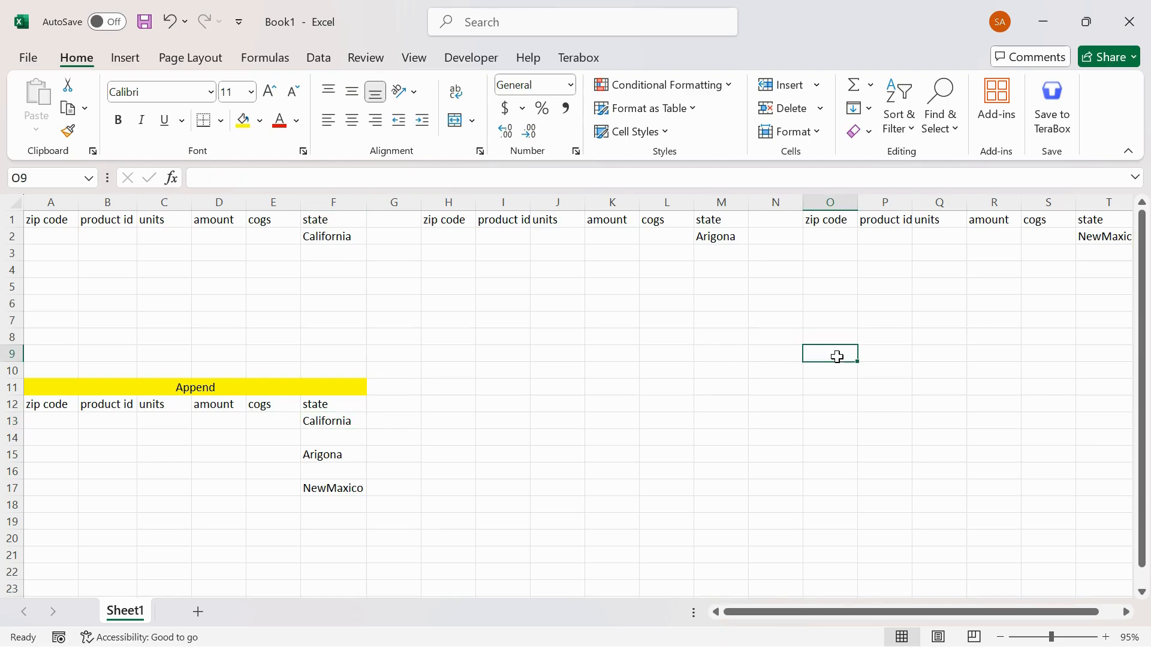
type("zip code")
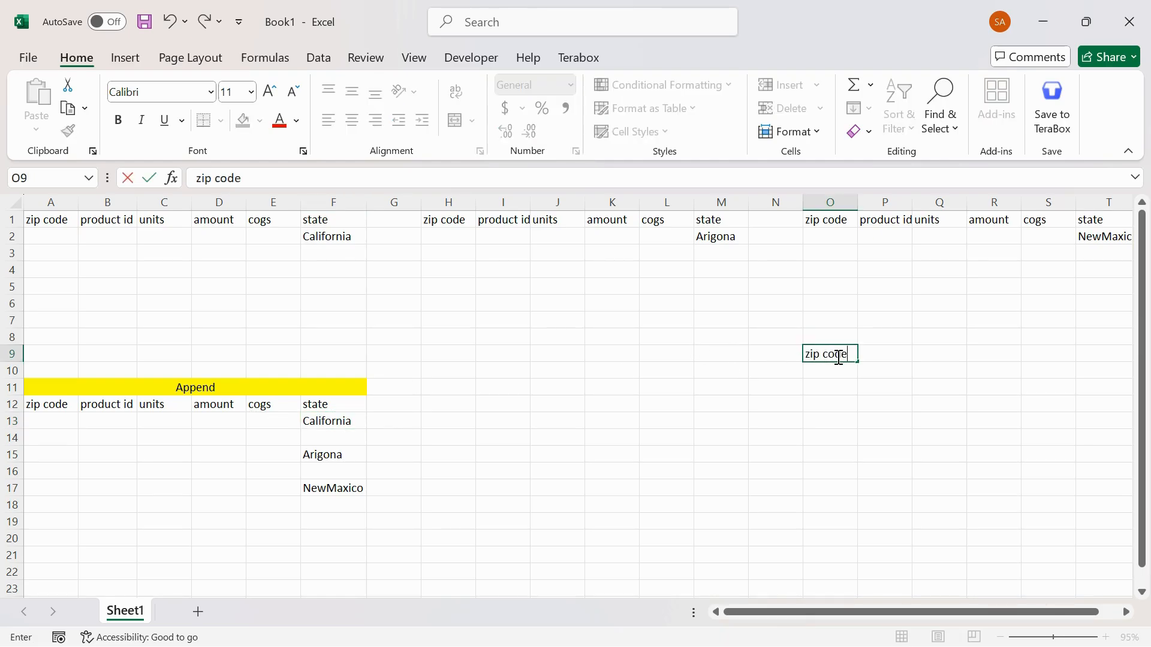
key("Tab")
type("manage")
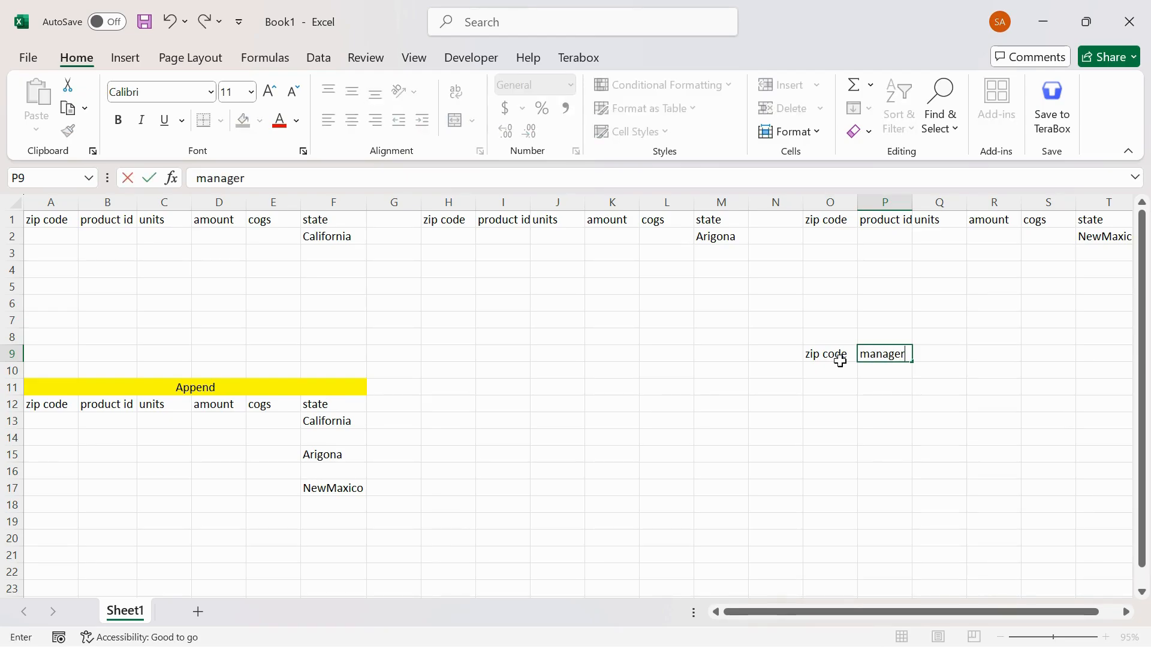
left_click(884, 375)
left_click_drag(819, 358, 889, 355)
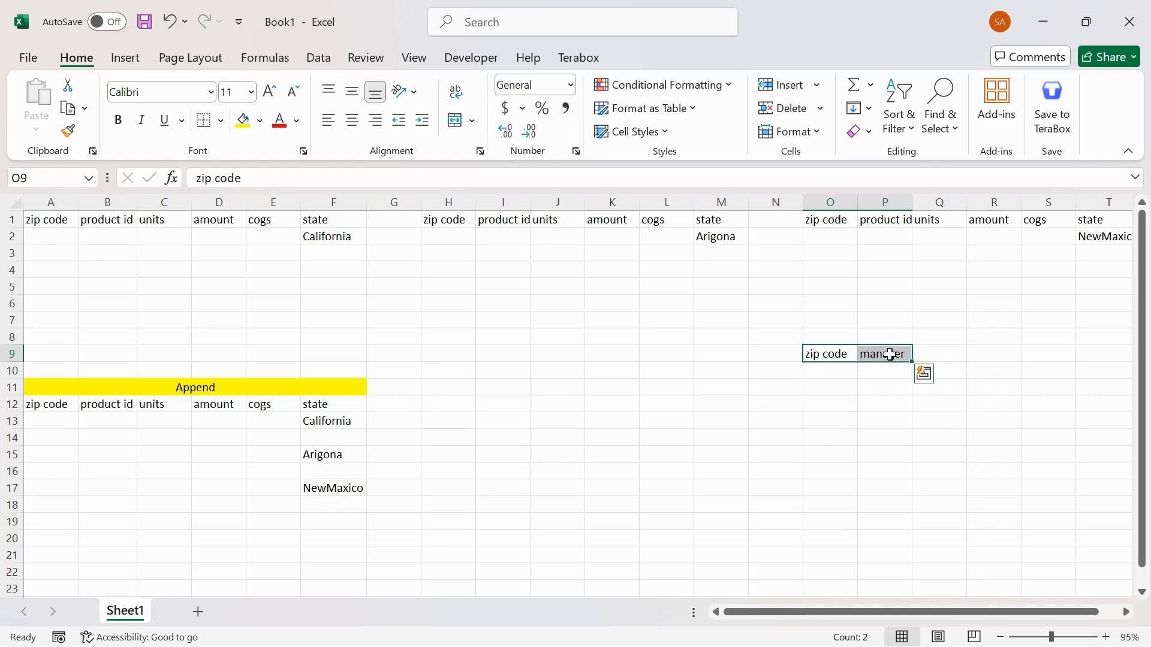
left_click(890, 354)
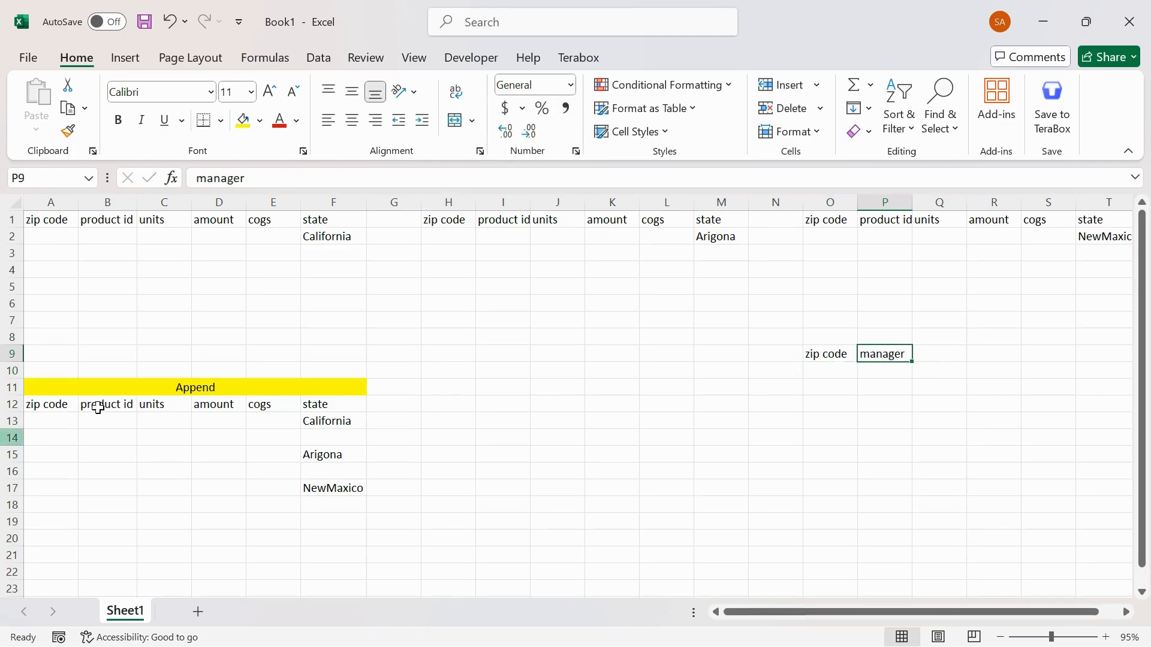
Enter the sample zip code 123 in A13 and O10, and the manager value a in P10.
left_click(56, 425)
type("123")
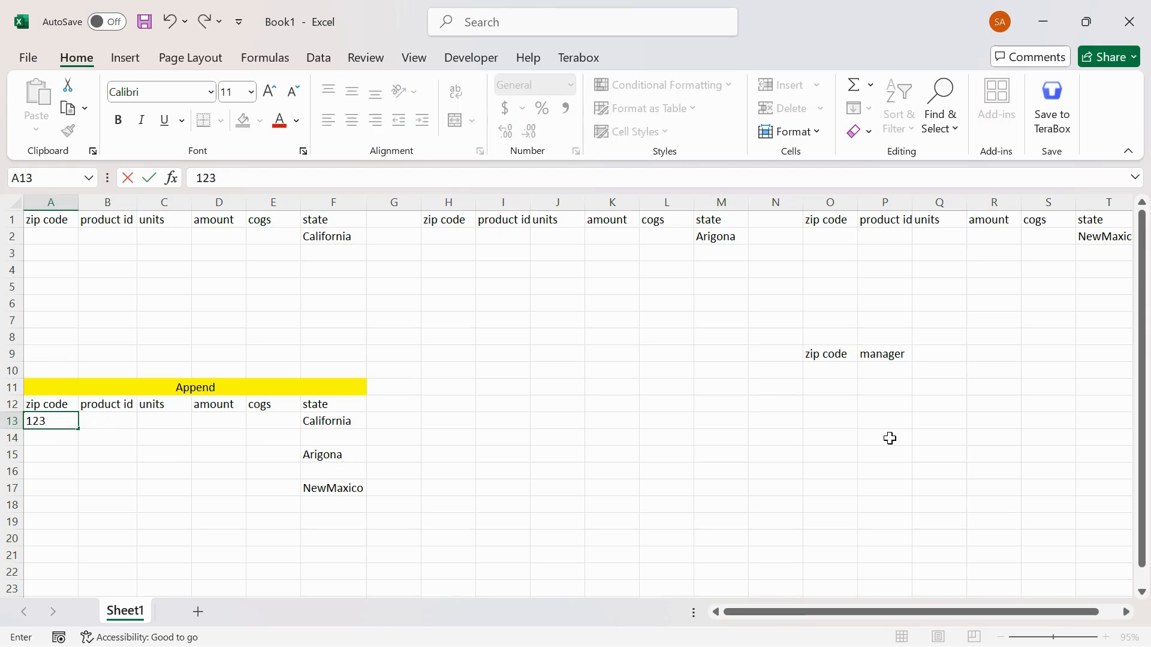
left_click(825, 370)
type("123")
key("Return")
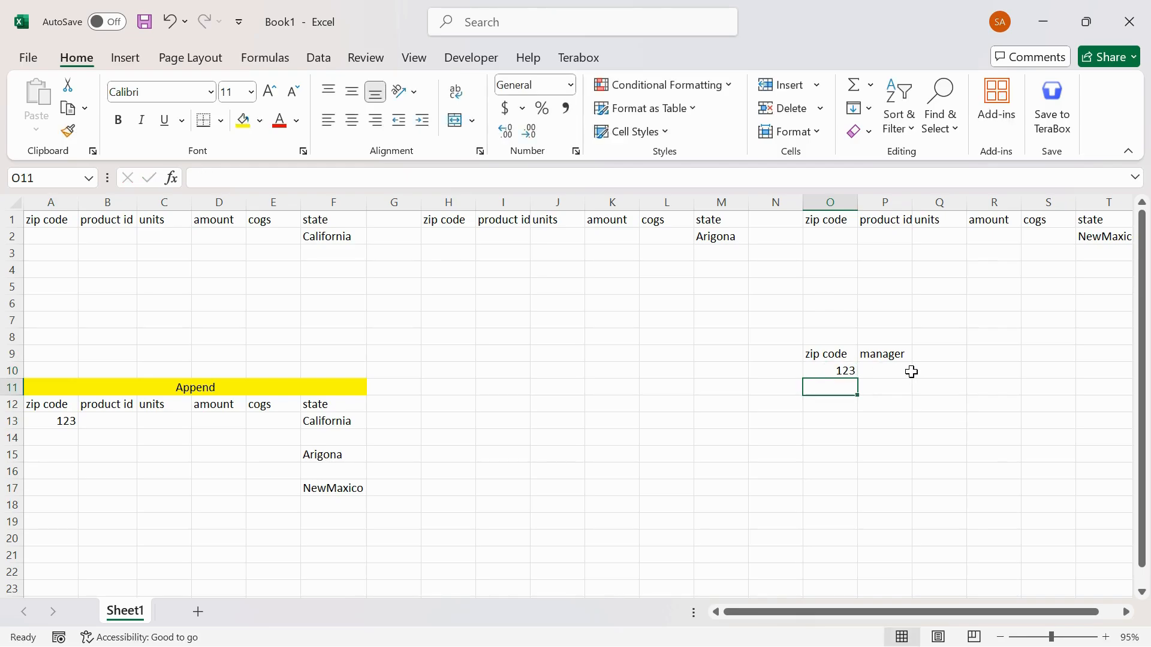
left_click(882, 368)
type("a")
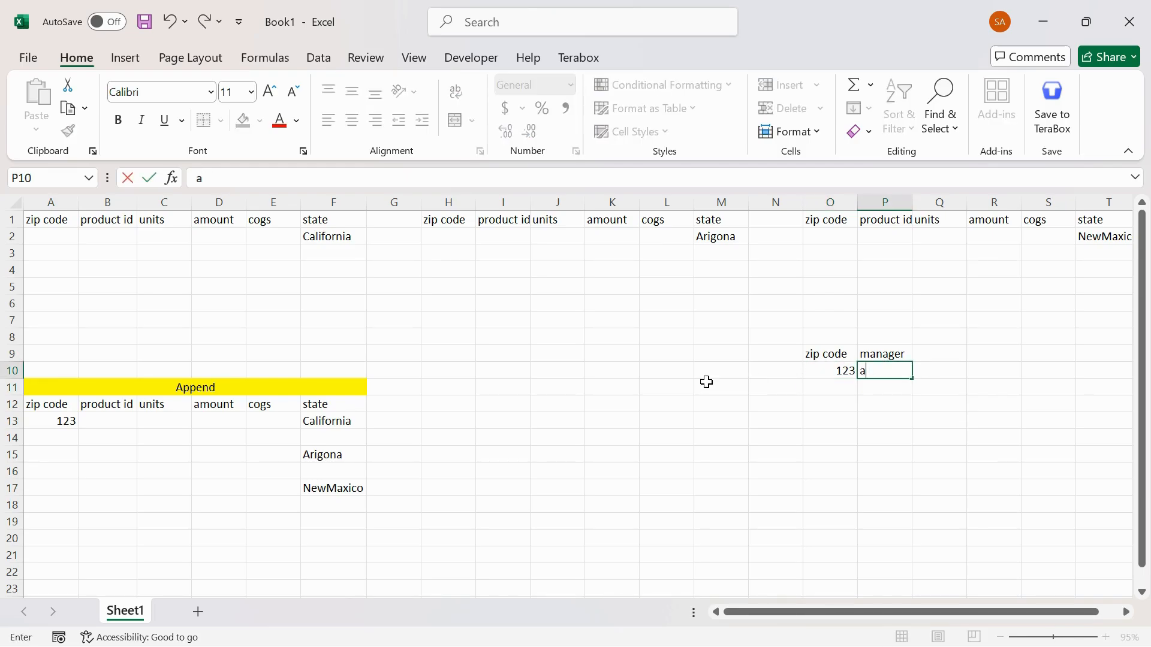
Extend the Append table with a manager column, entering the header manager in G12 and the value a in G13.
left_click(413, 420)
type("a")
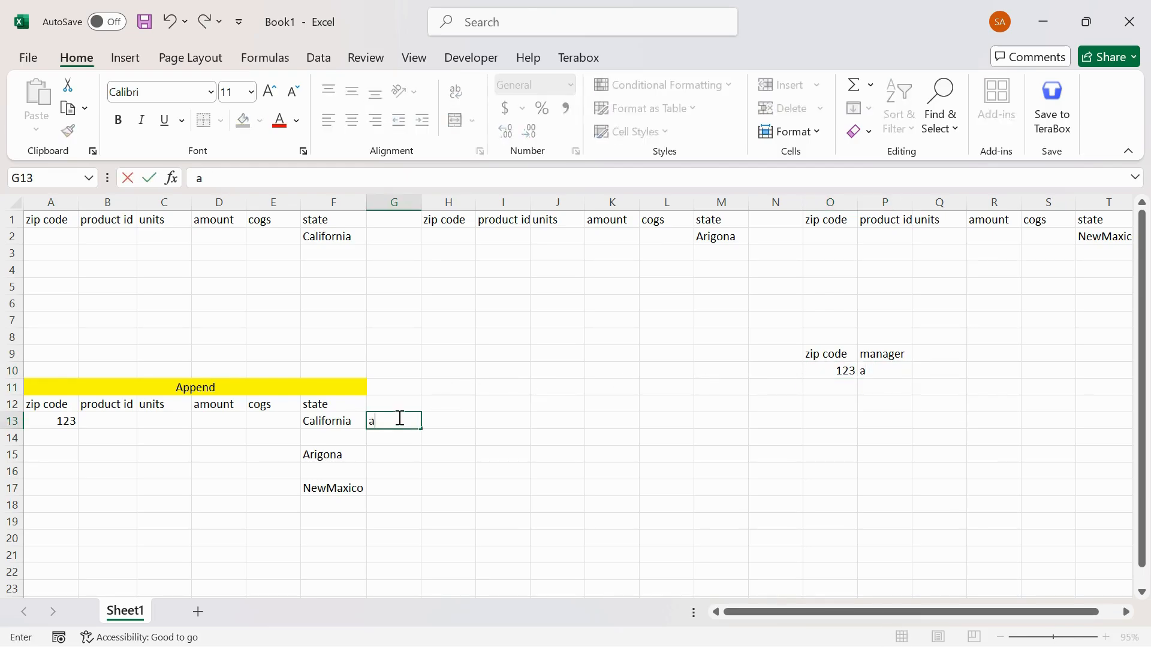
left_click(390, 410)
type("manage")
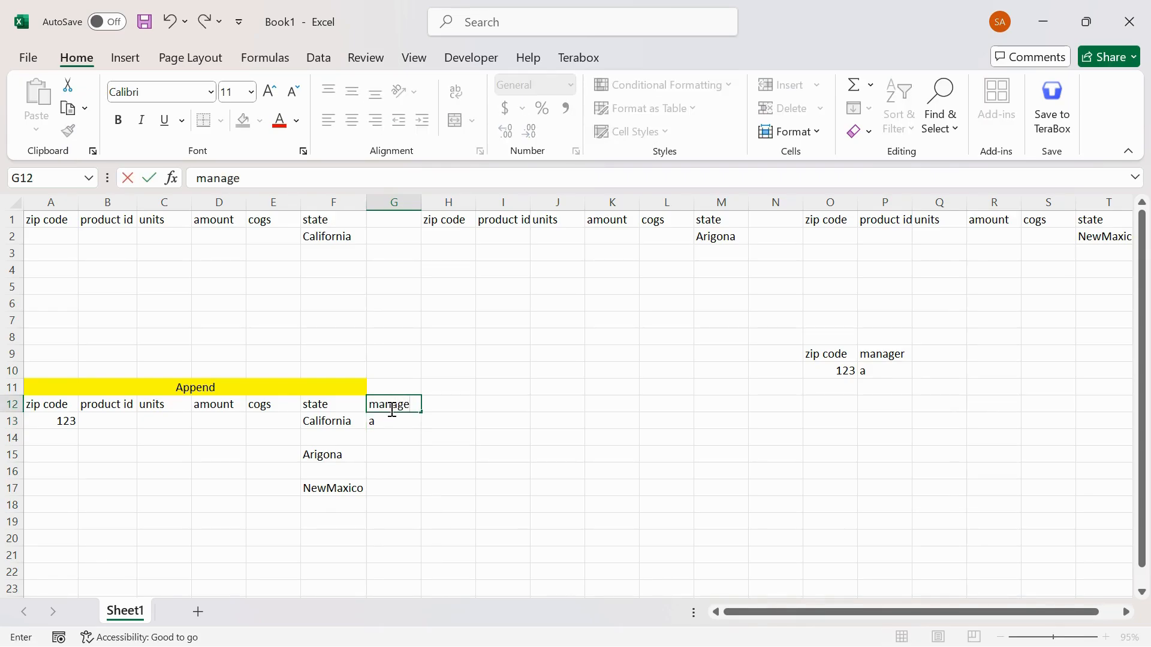
left_click(489, 393)
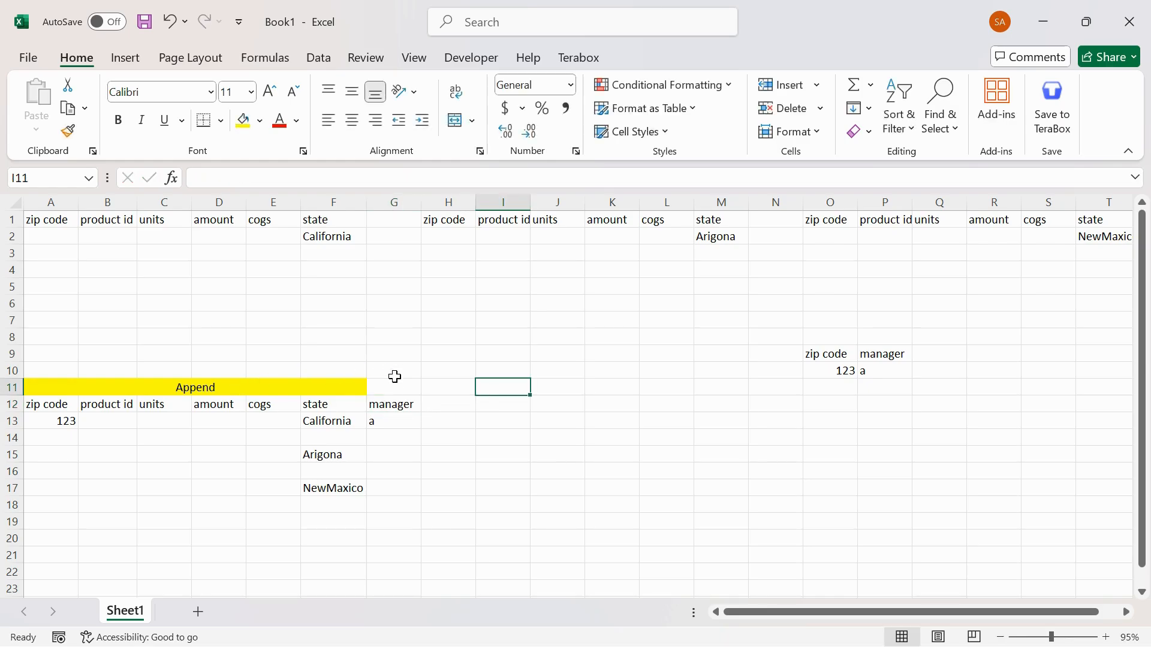
Add the title merging in row 10, merged and centred across A10:G10 with a yellow fill.
left_click(39, 368)
type("merging")
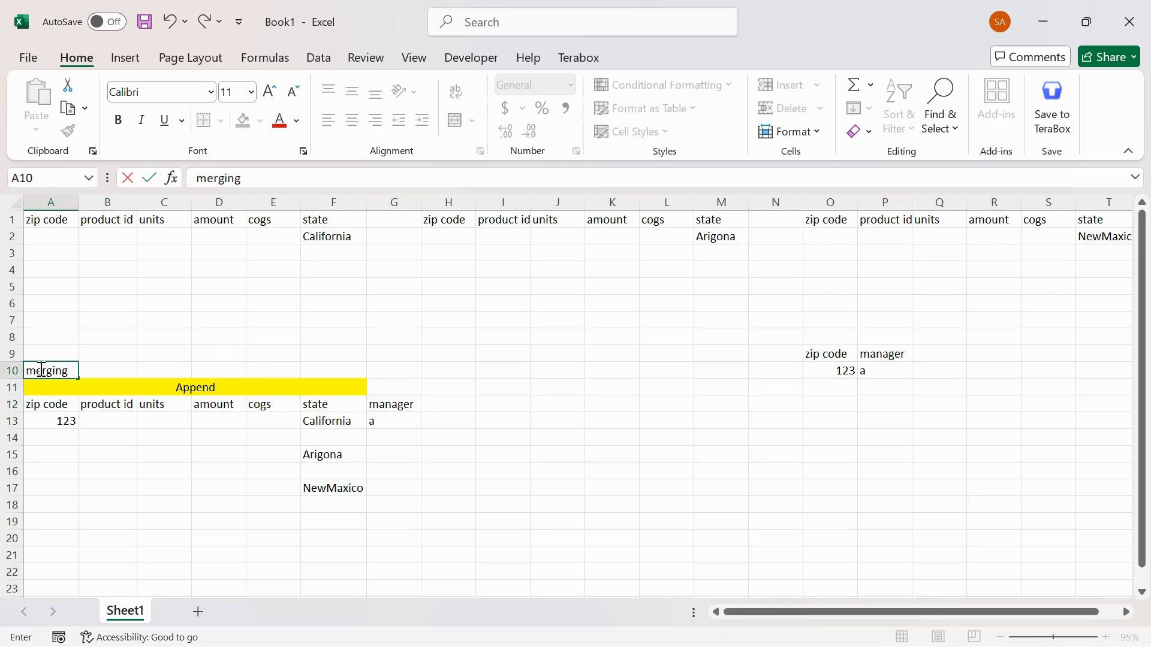
left_click(103, 370)
left_click_drag(60, 370, 403, 373)
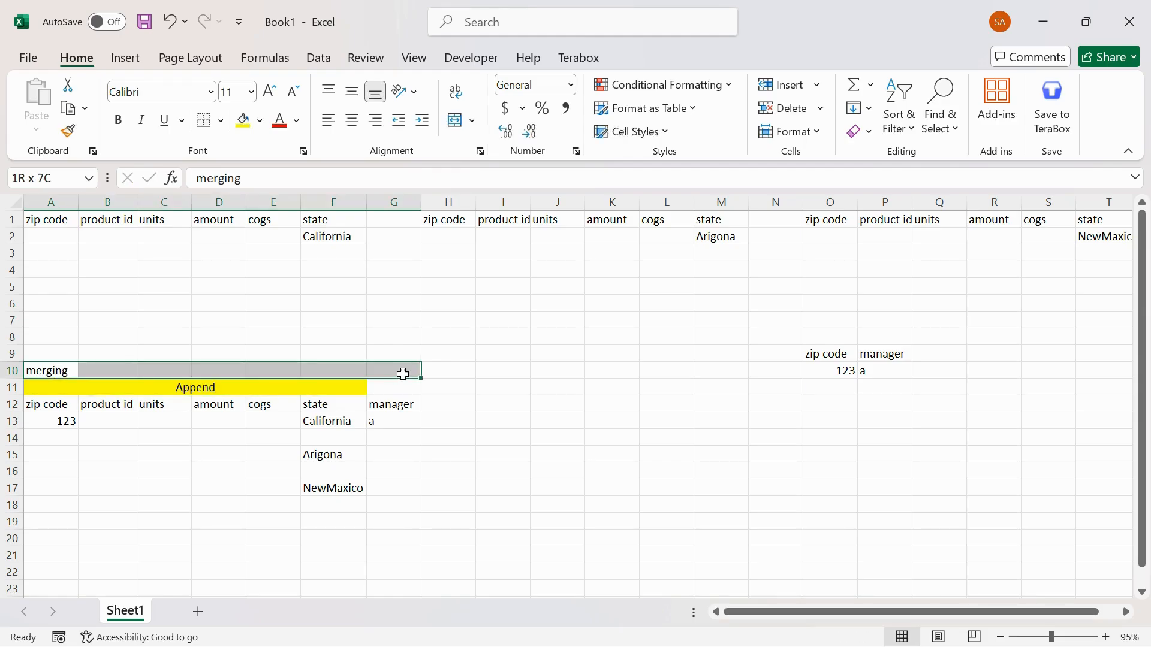
left_click(456, 120)
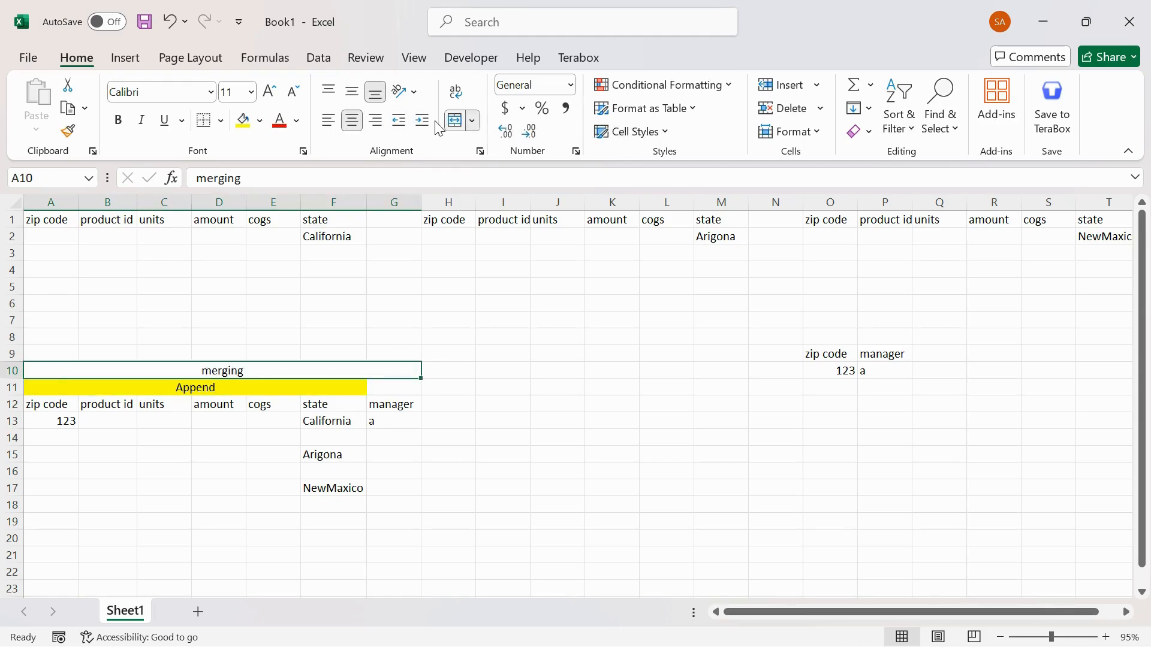
left_click(243, 122)
left_click(424, 434)
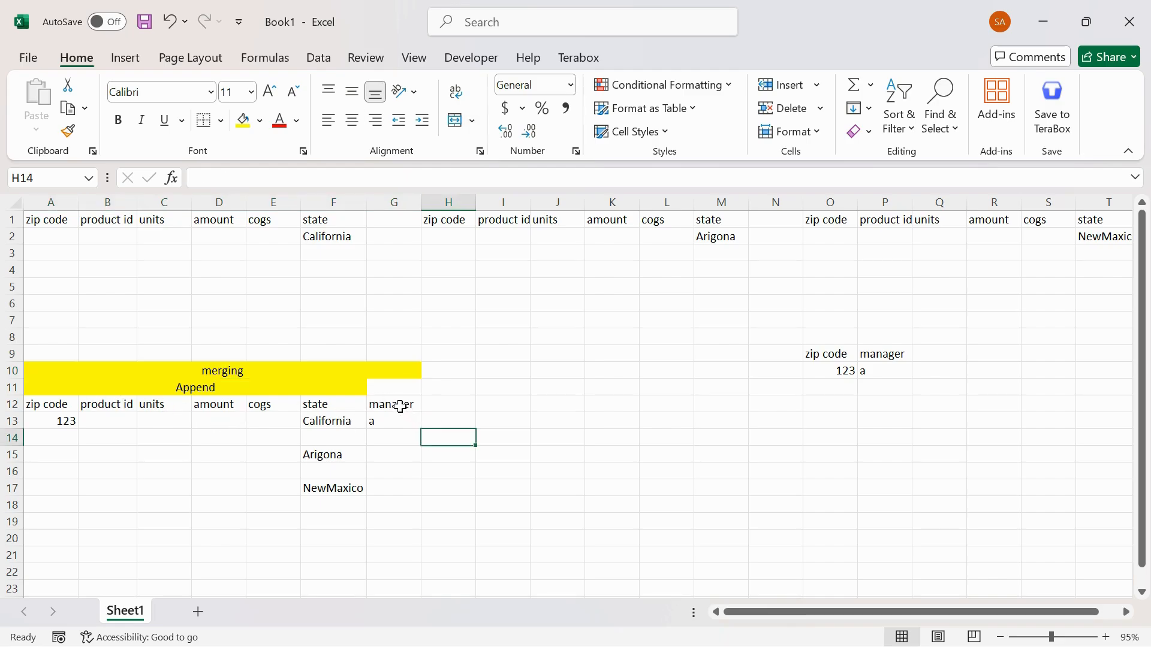
Compare the matching zip code headers in A12 and O9, and switch back to the Power Query Editor.
left_click(842, 356)
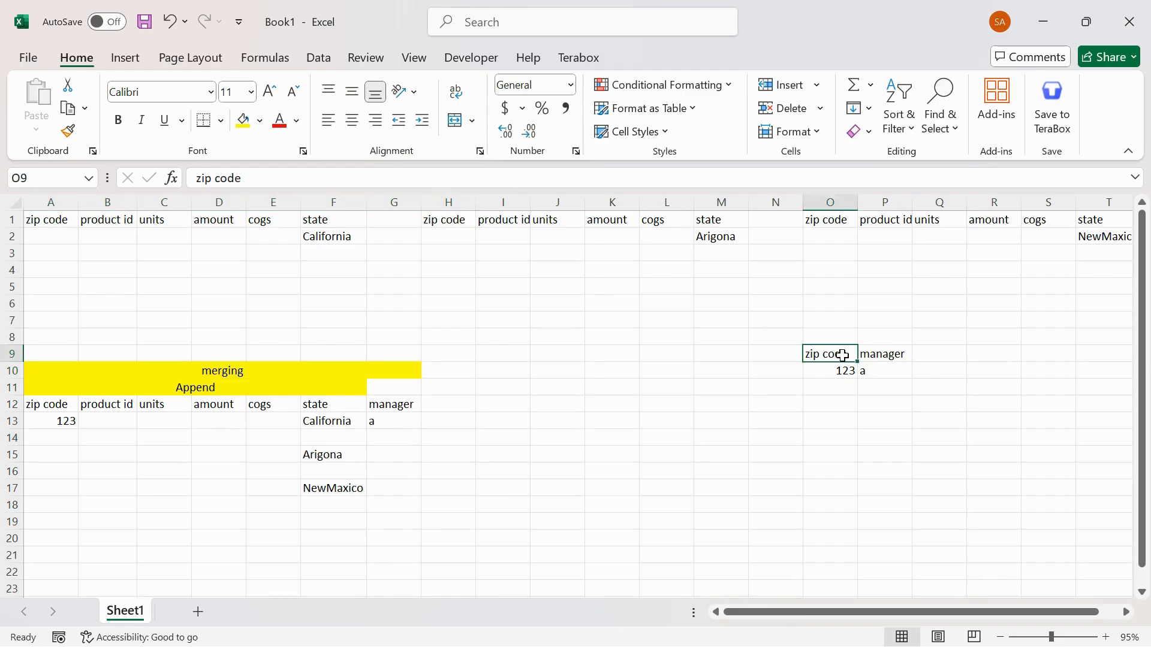
left_click(53, 399)
left_click(839, 353, "ctrl")
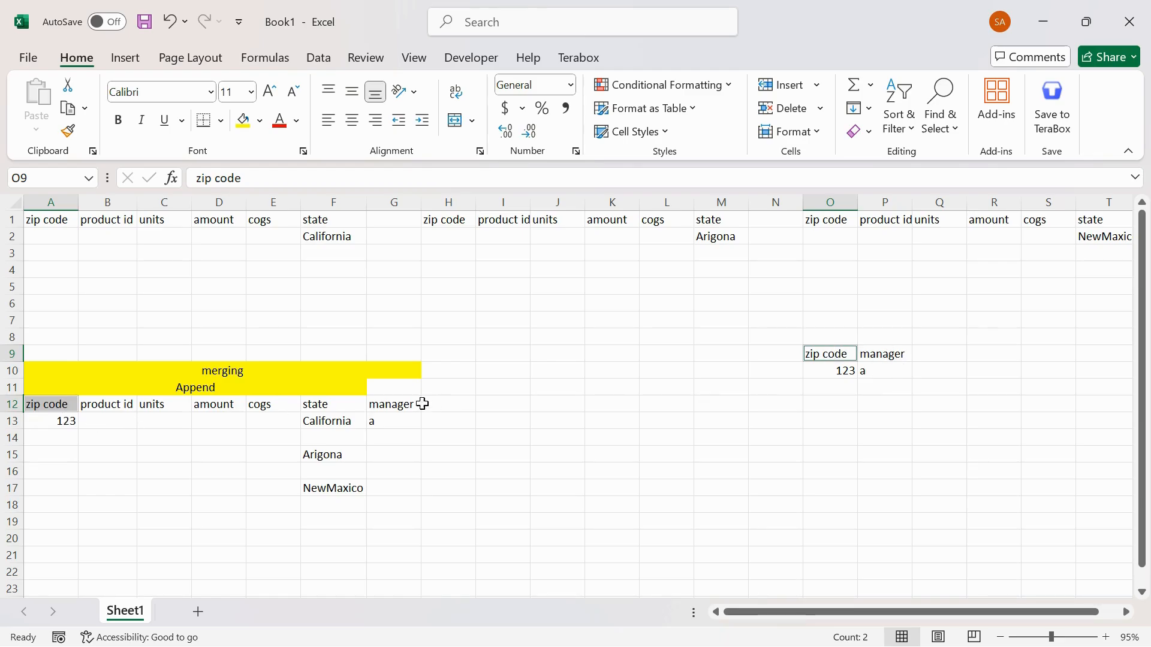
left_click(245, 374)
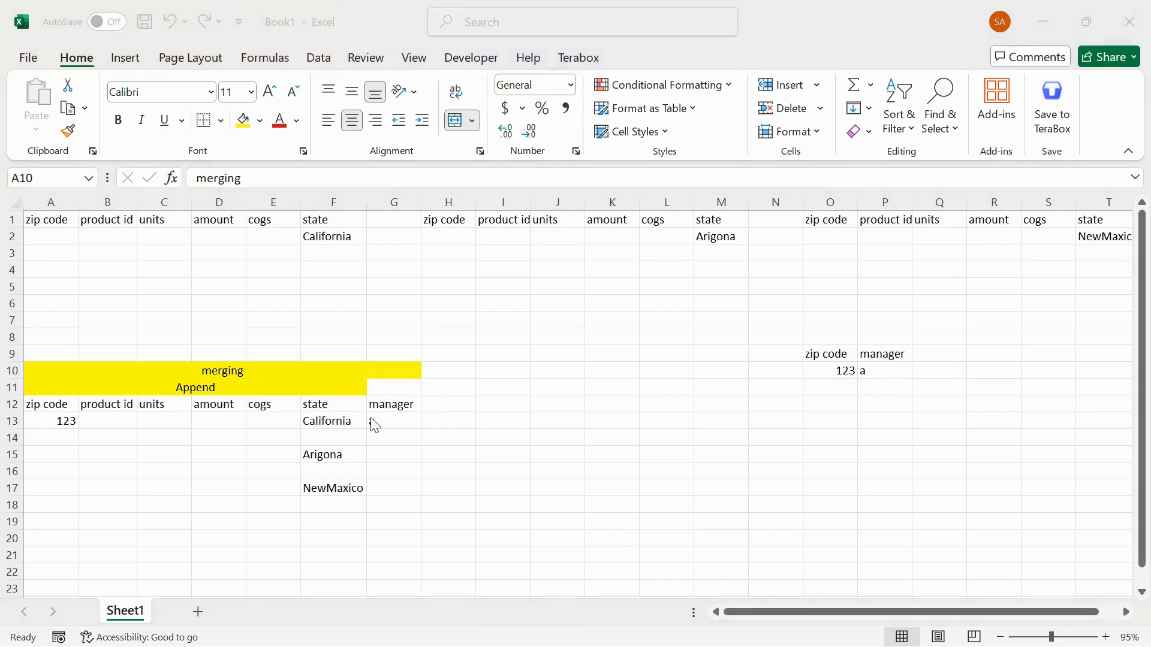
key("super+Tab")
left_click(610, 163)
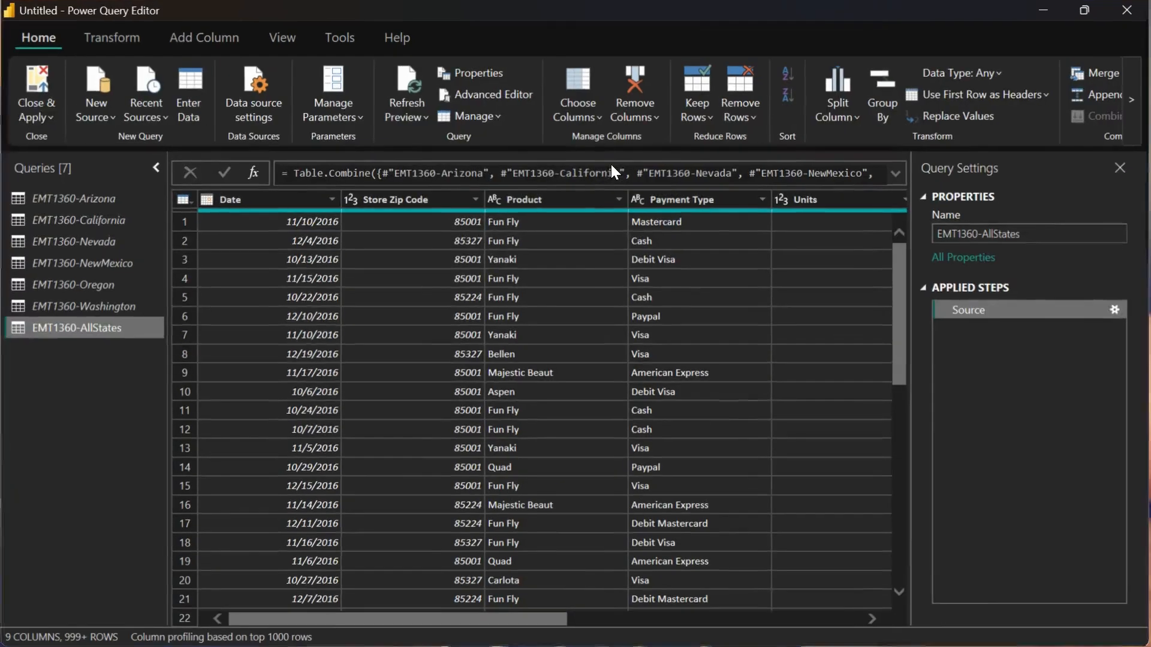
Import EMT1360Manager.csv from the EMT1360SourceFiles folder as a new query, keeping the comma delimiter.
left_click(102, 118)
left_click(123, 220)
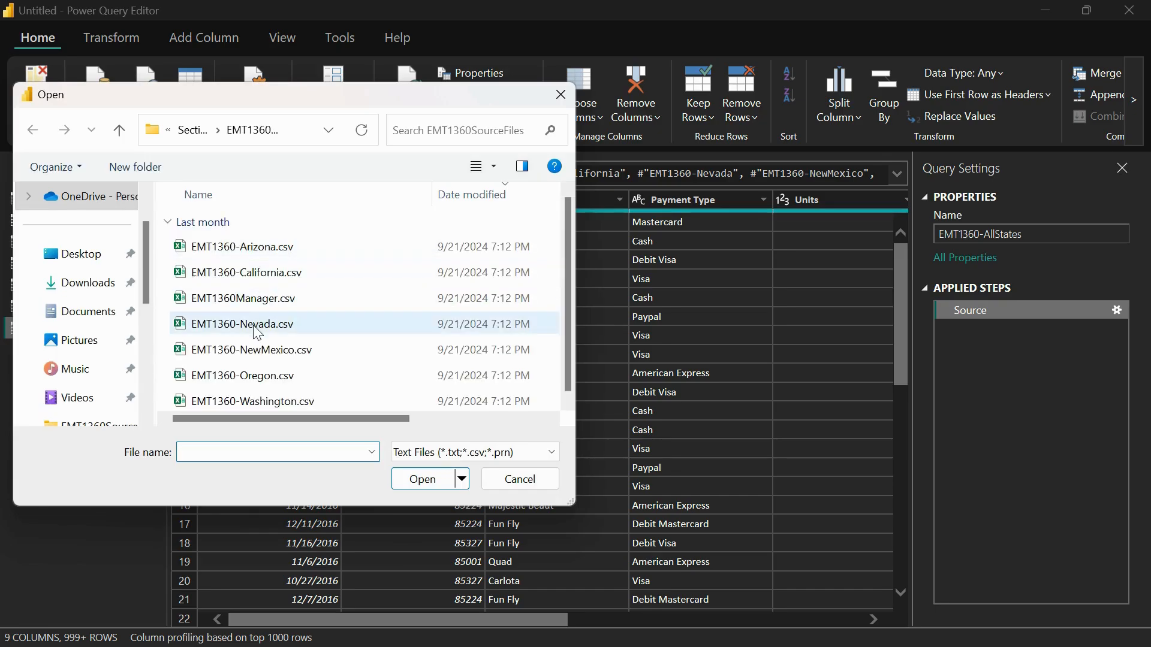
left_click(272, 310)
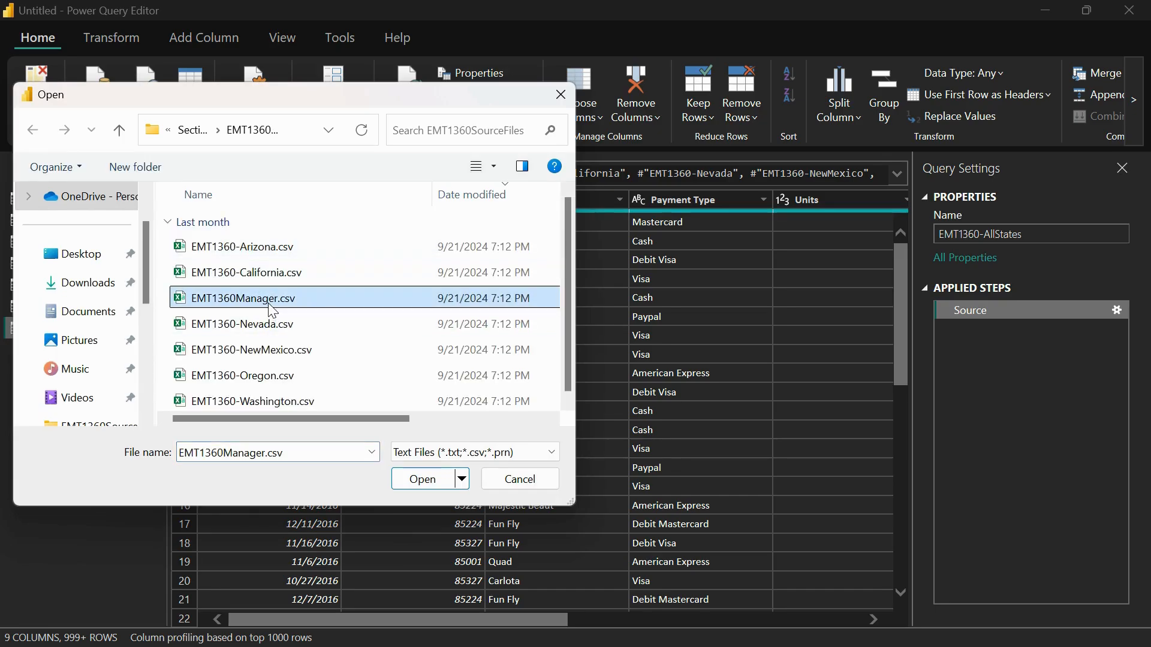
left_click(419, 480)
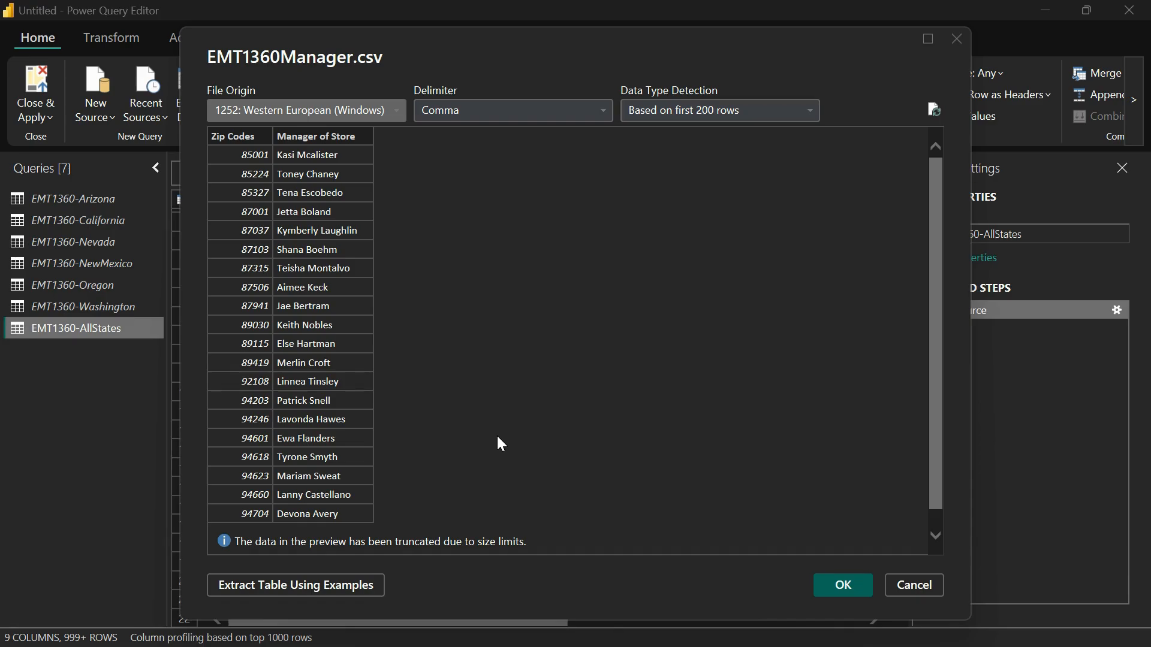
left_click(848, 586)
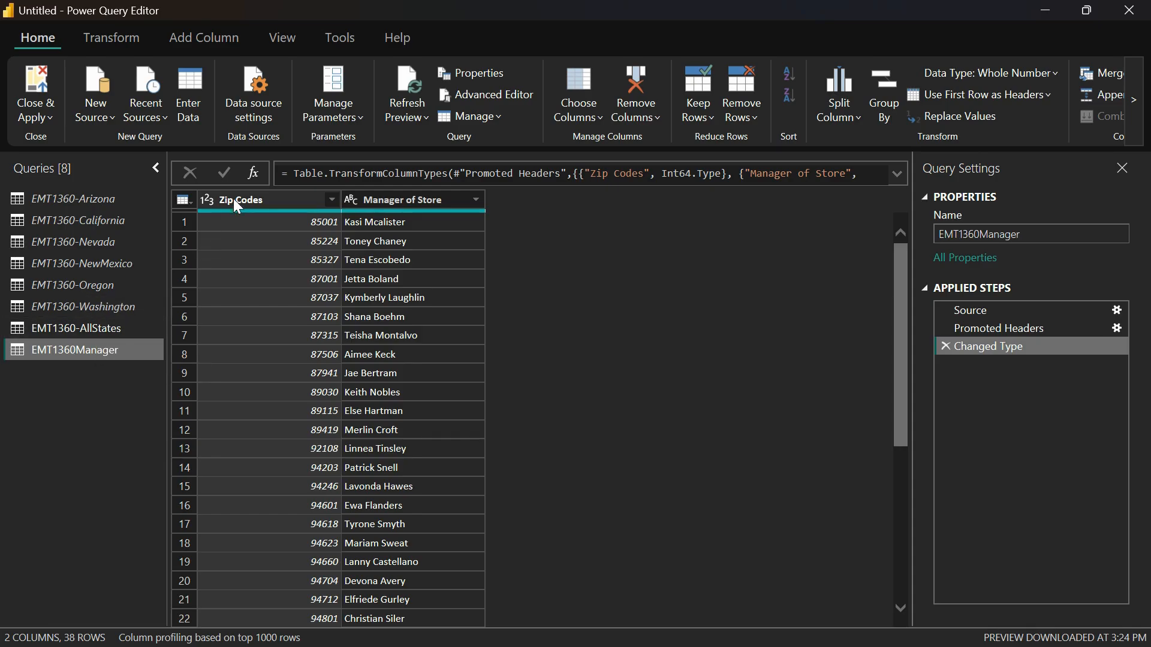
Set up a merge as a new query with EMT1360-AllStates as the first table and EMT1360Manager as the second.
left_click(122, 327)
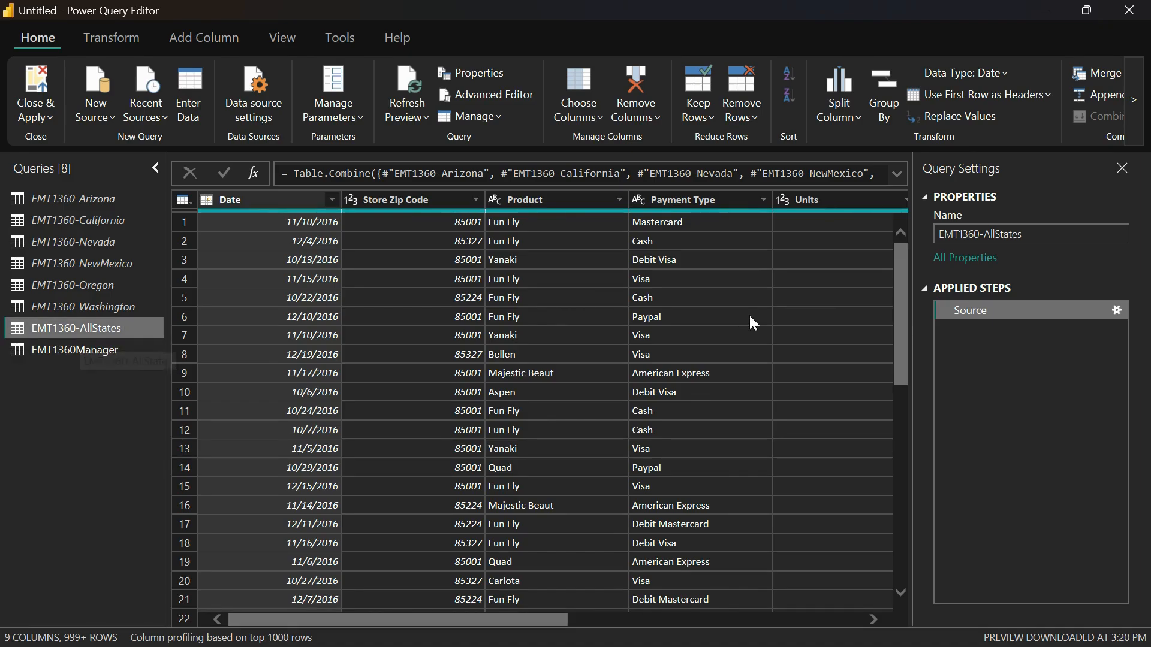
scroll(749, 315, "right", 5)
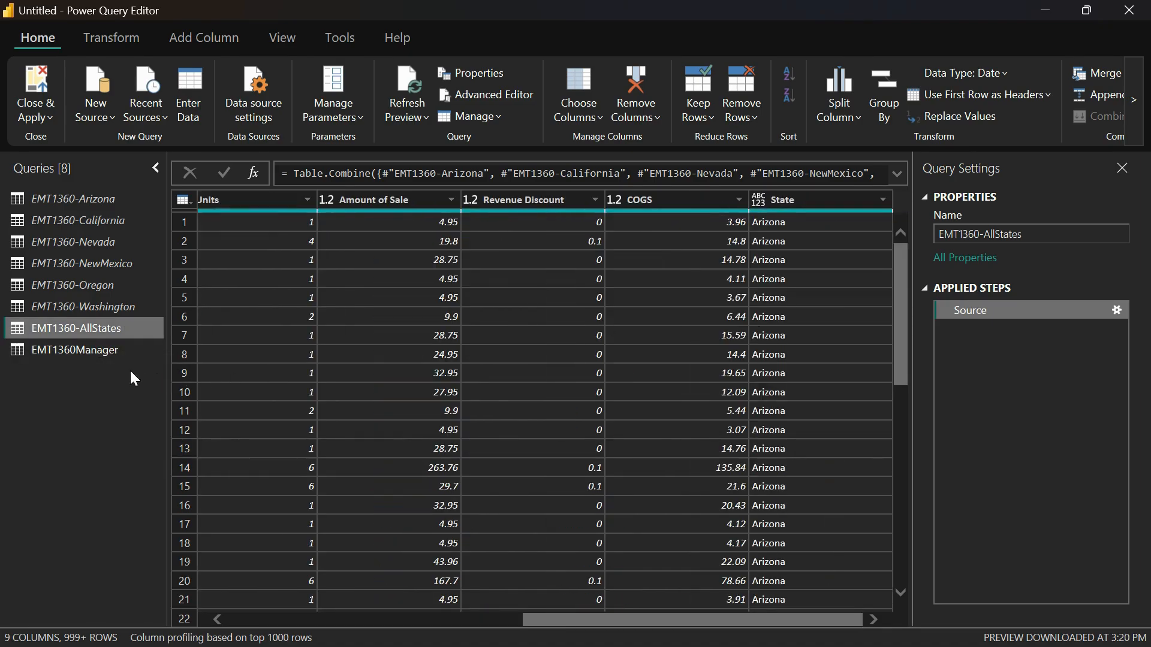
left_click(102, 355)
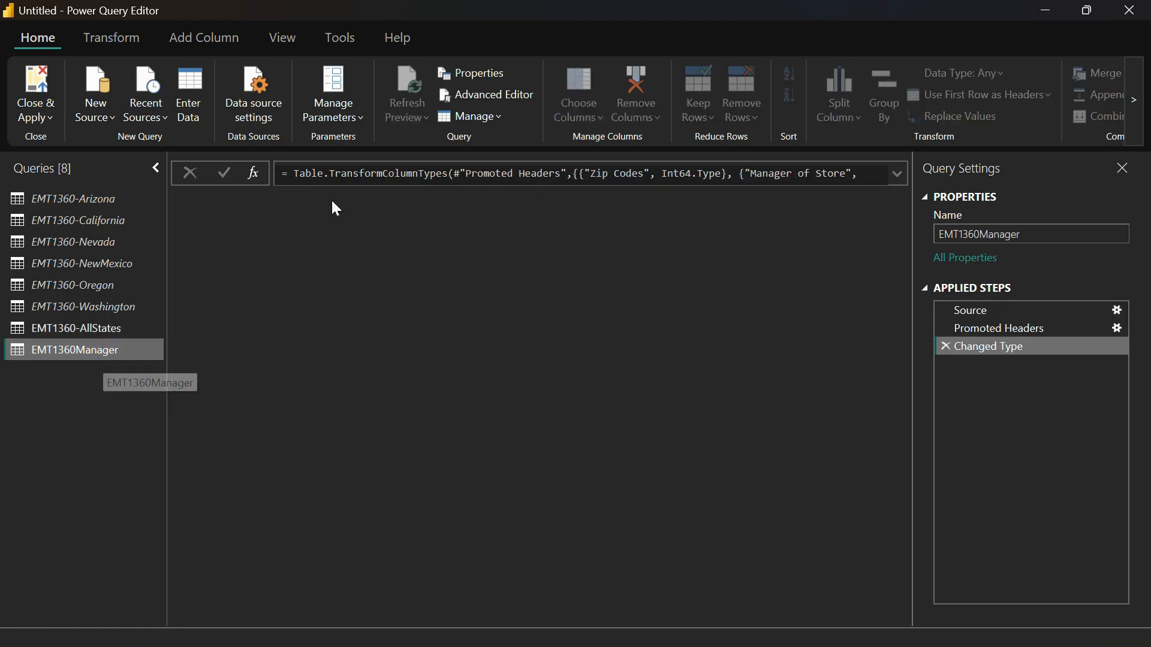
left_click(113, 324)
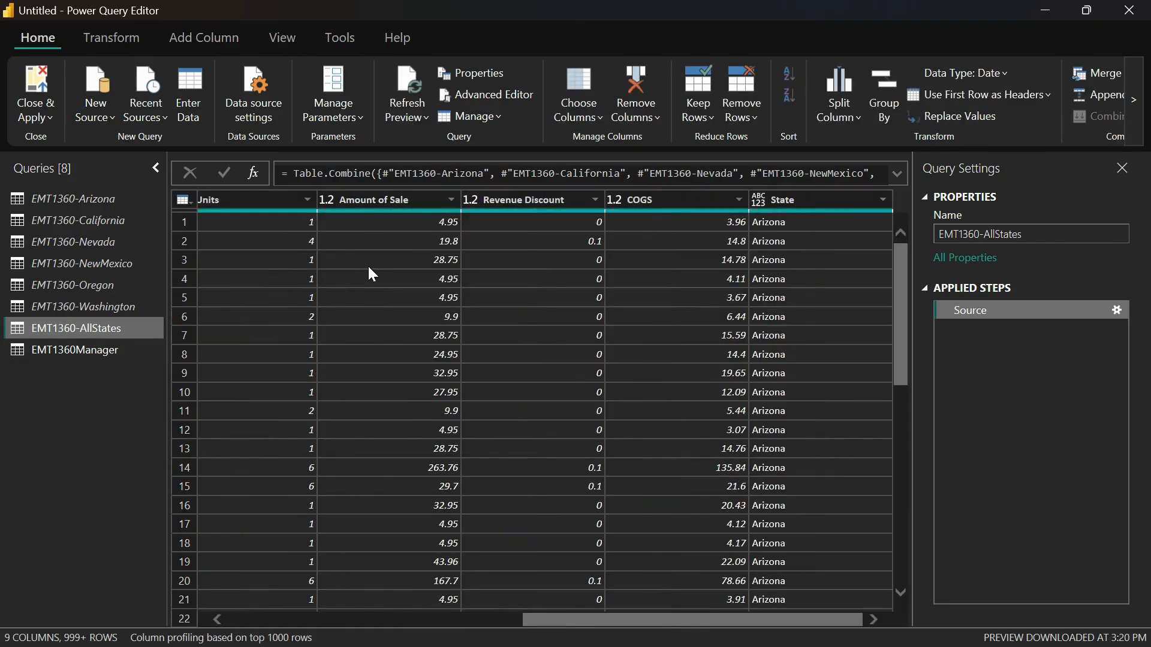
scroll(473, 339, "right", 5)
left_click(1134, 111)
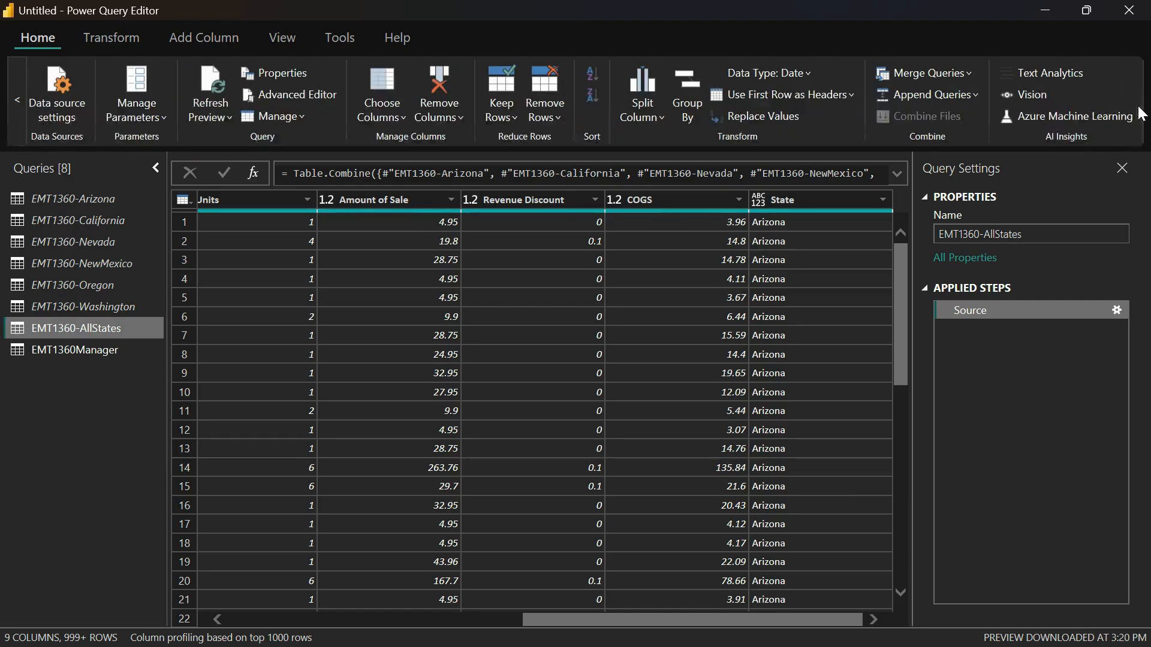
left_click(946, 75)
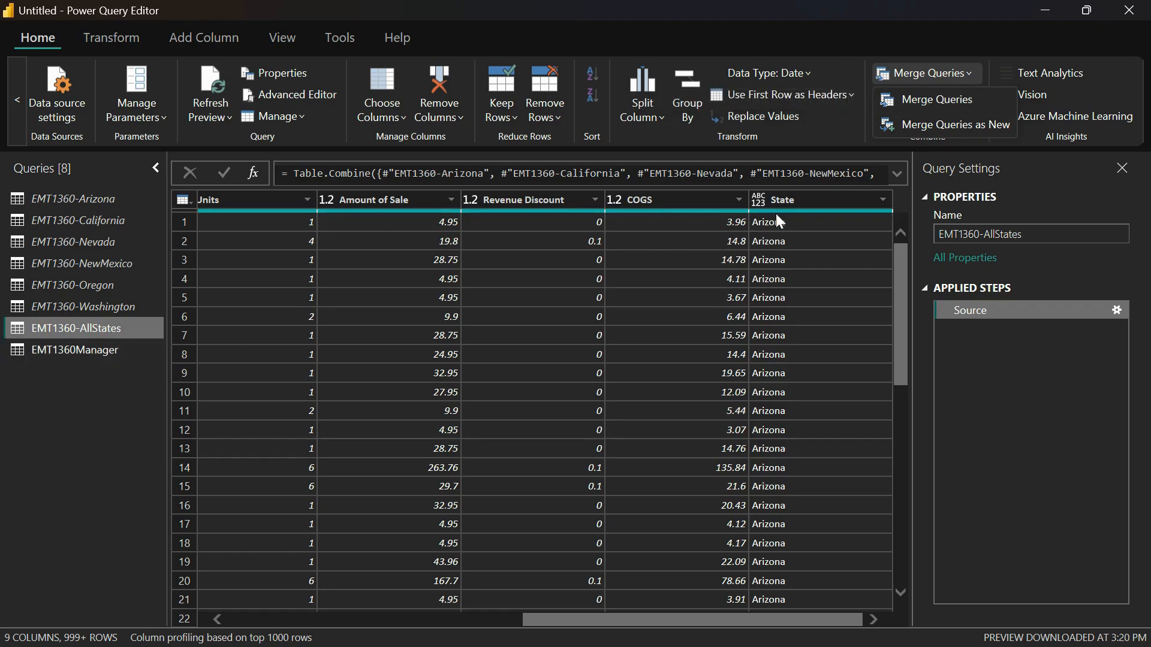
left_click(955, 123)
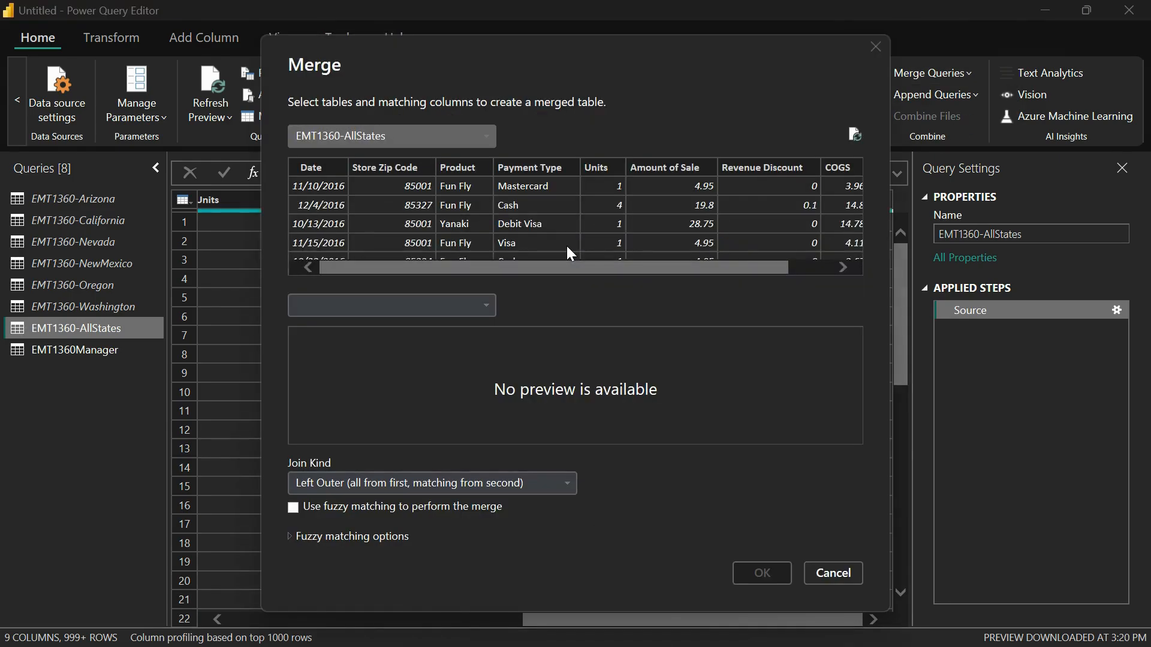
left_click(401, 303)
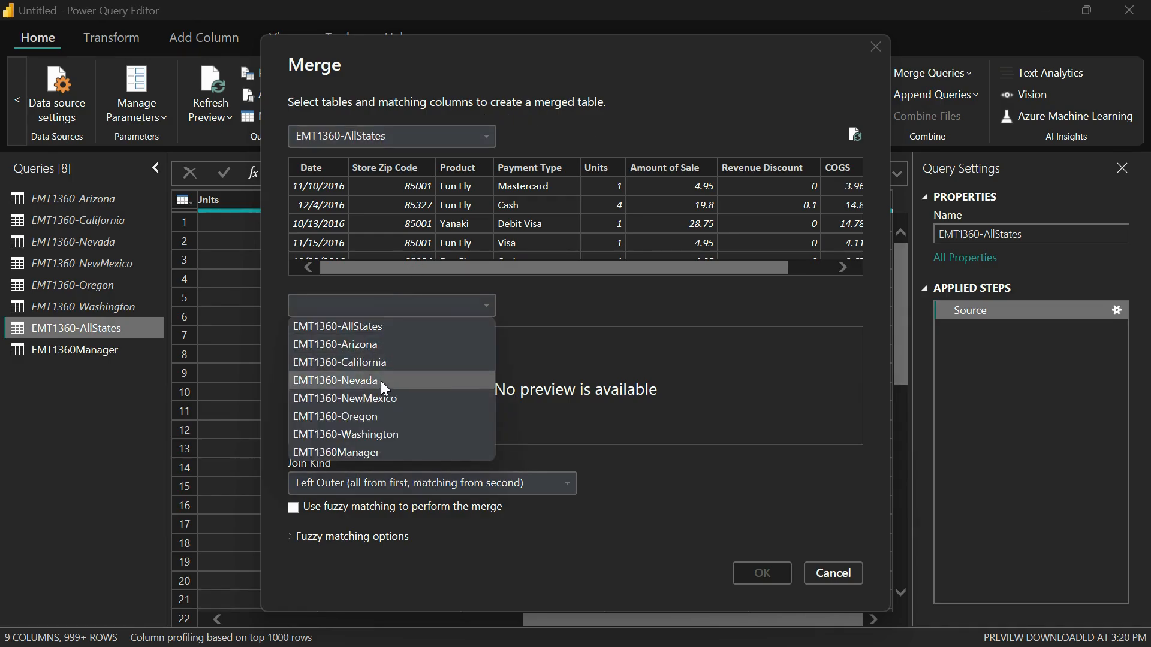
left_click(364, 452)
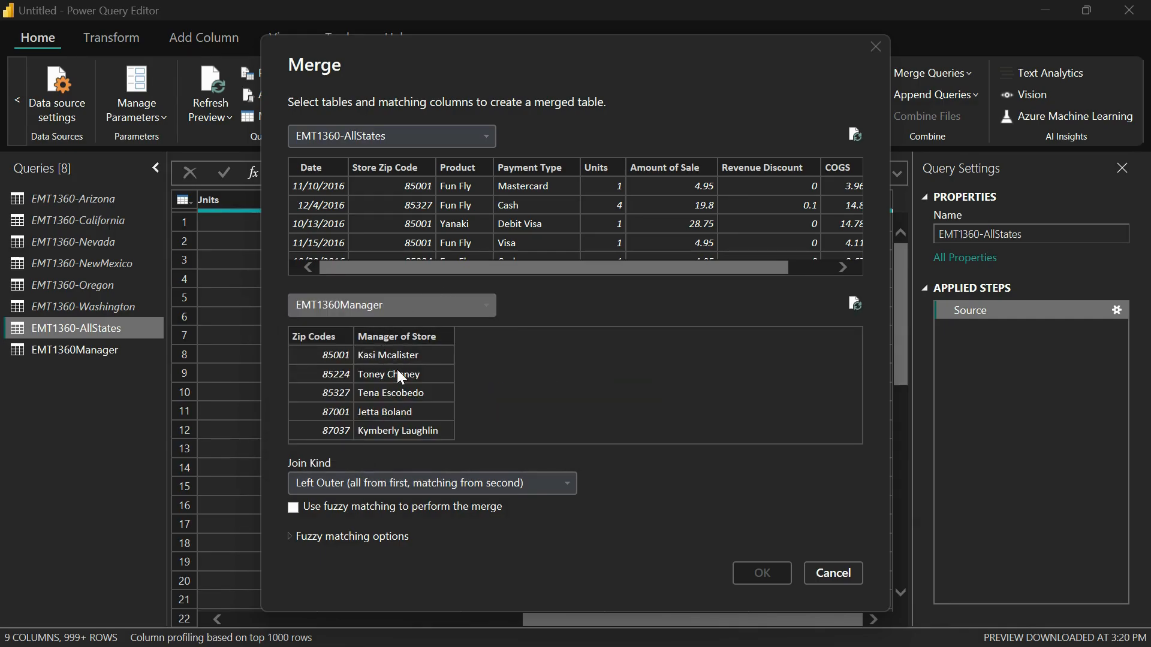
Match Store Zip Code with Zip Codes and create the merged query using a Left Outer join.
left_click(391, 169)
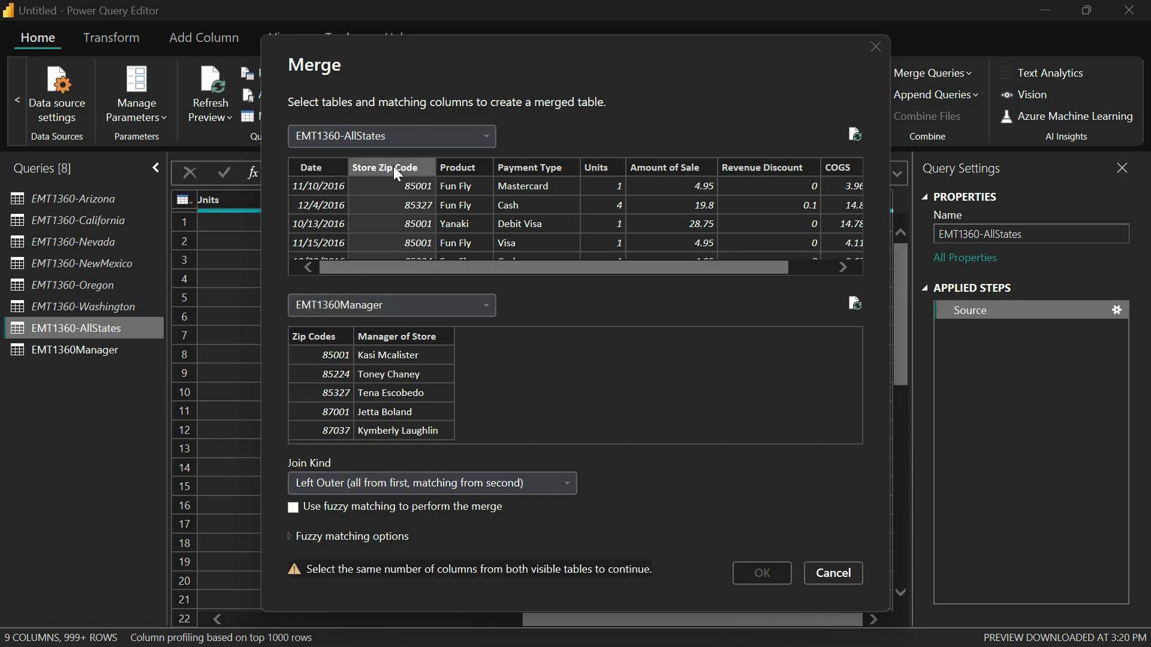
left_click(317, 342)
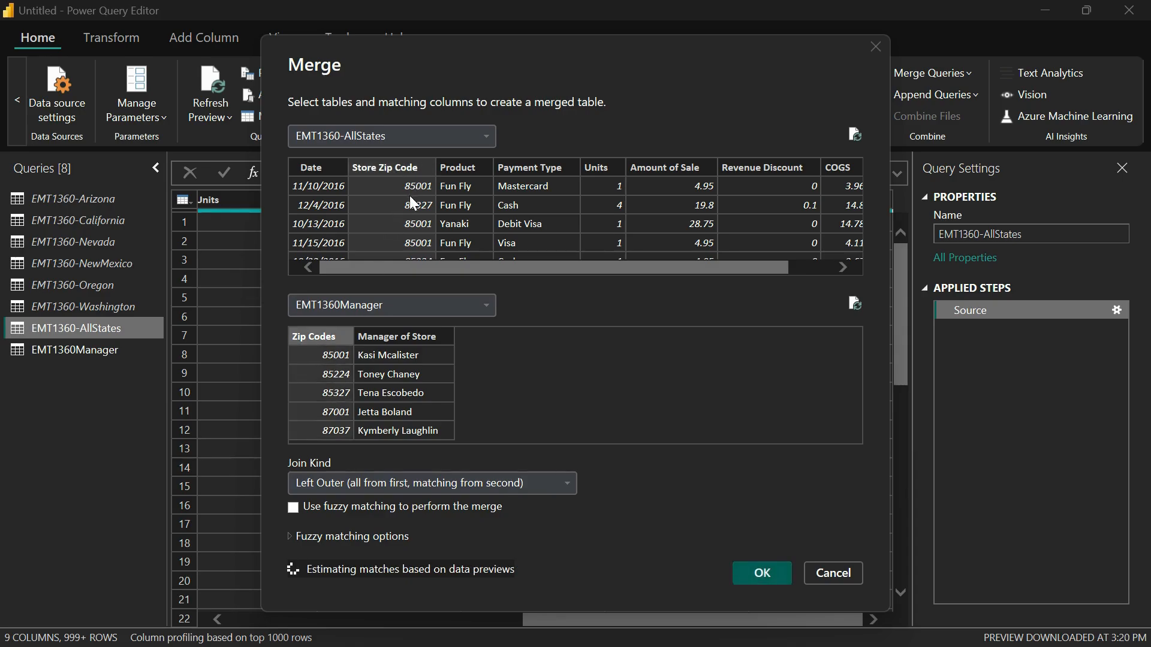
left_click(351, 487)
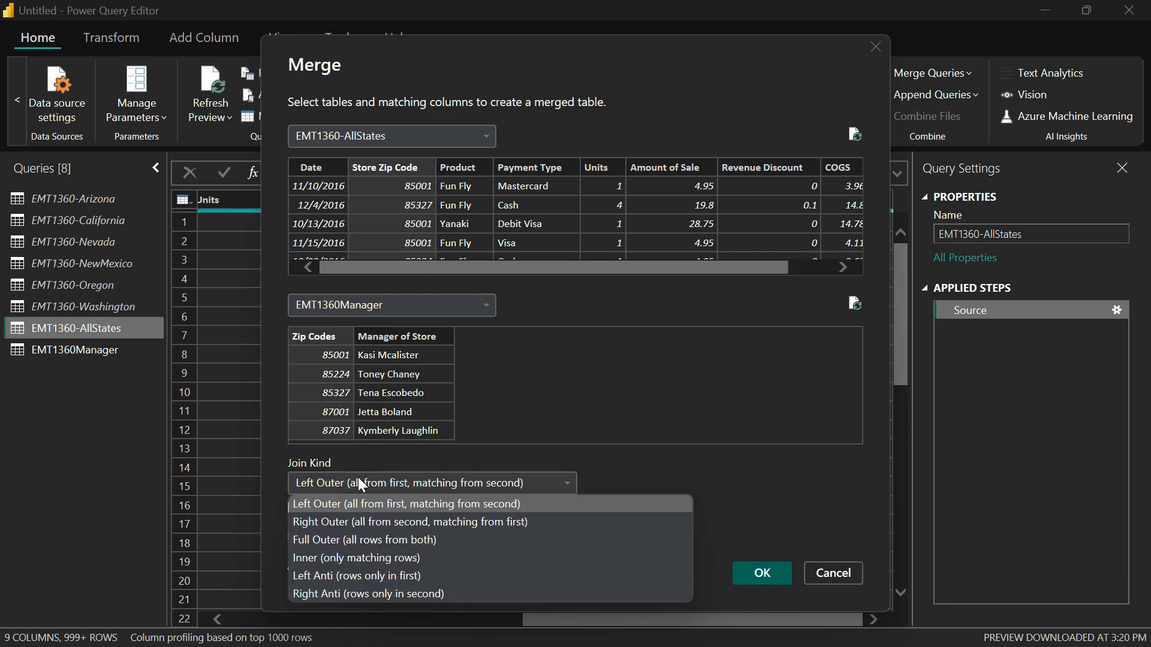
left_click(362, 506)
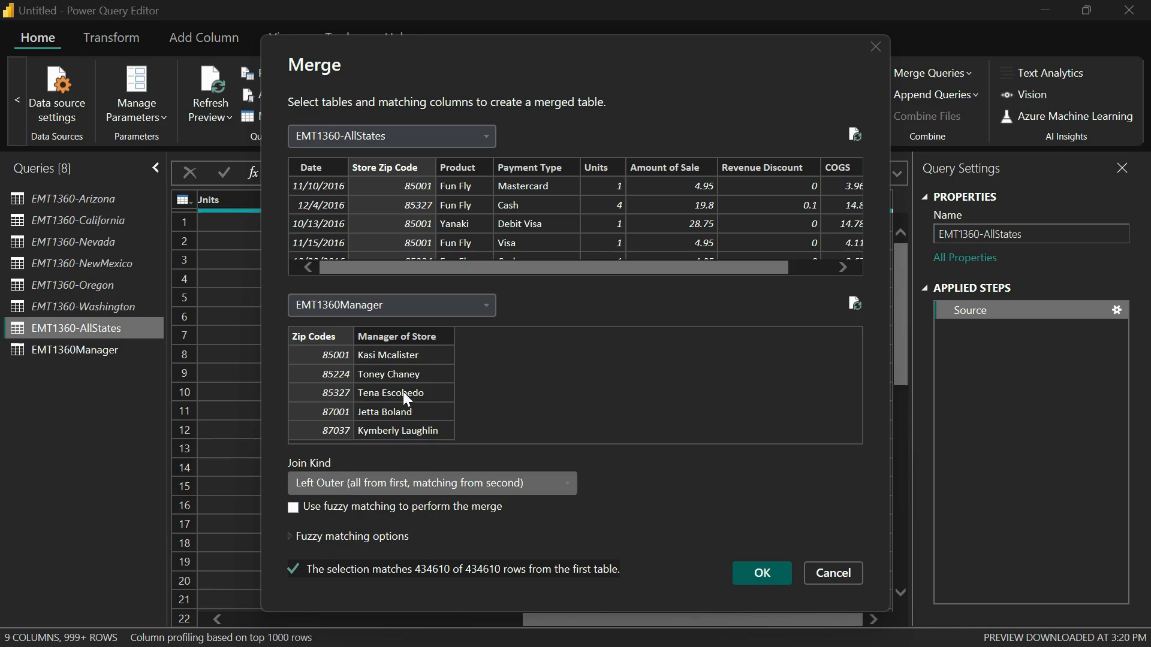
left_click(777, 579)
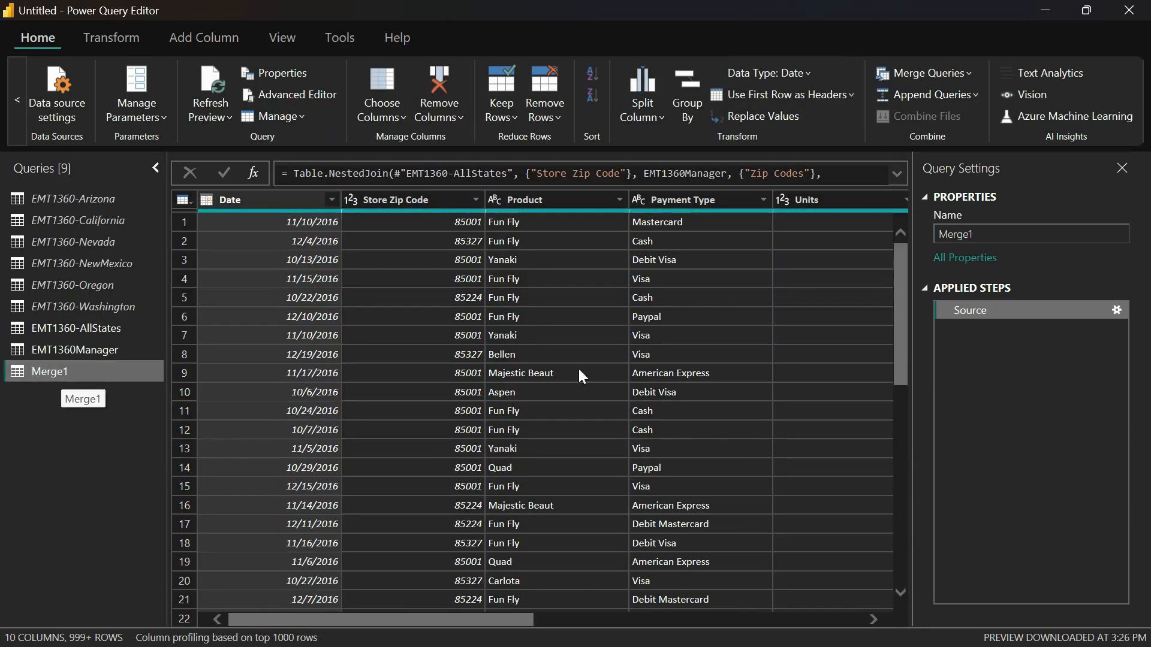
Expand the EMT1360Manager column of the merged query, including only Manager of Store and leaving out Zip Codes.
scroll(659, 375, "right", 10)
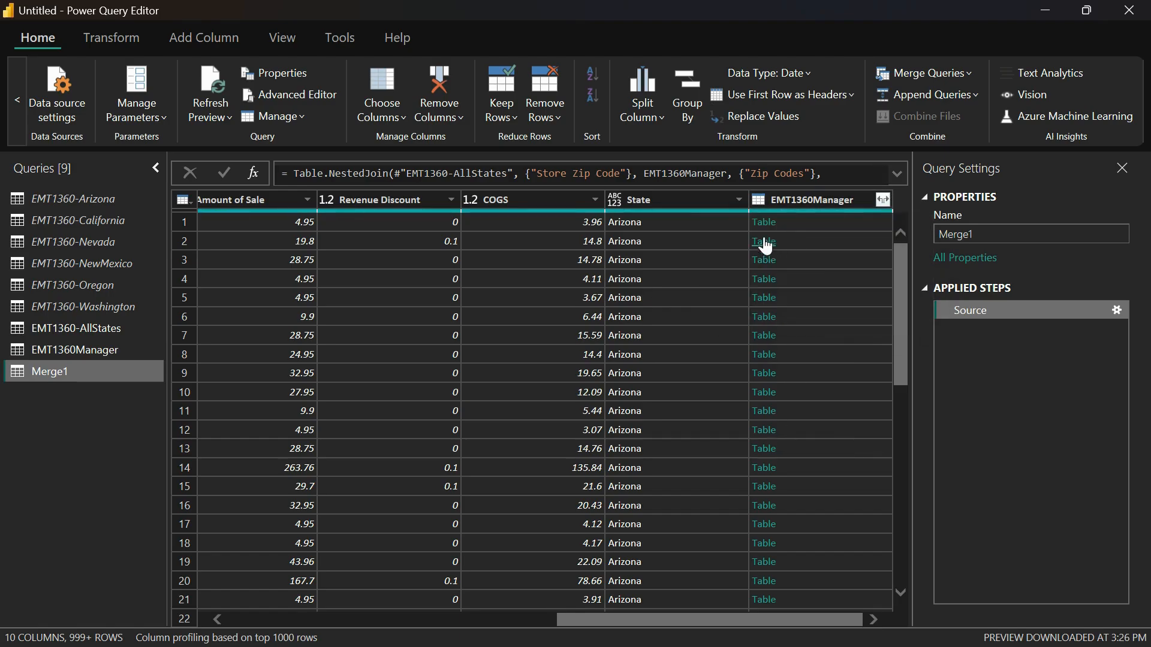
left_click(883, 199)
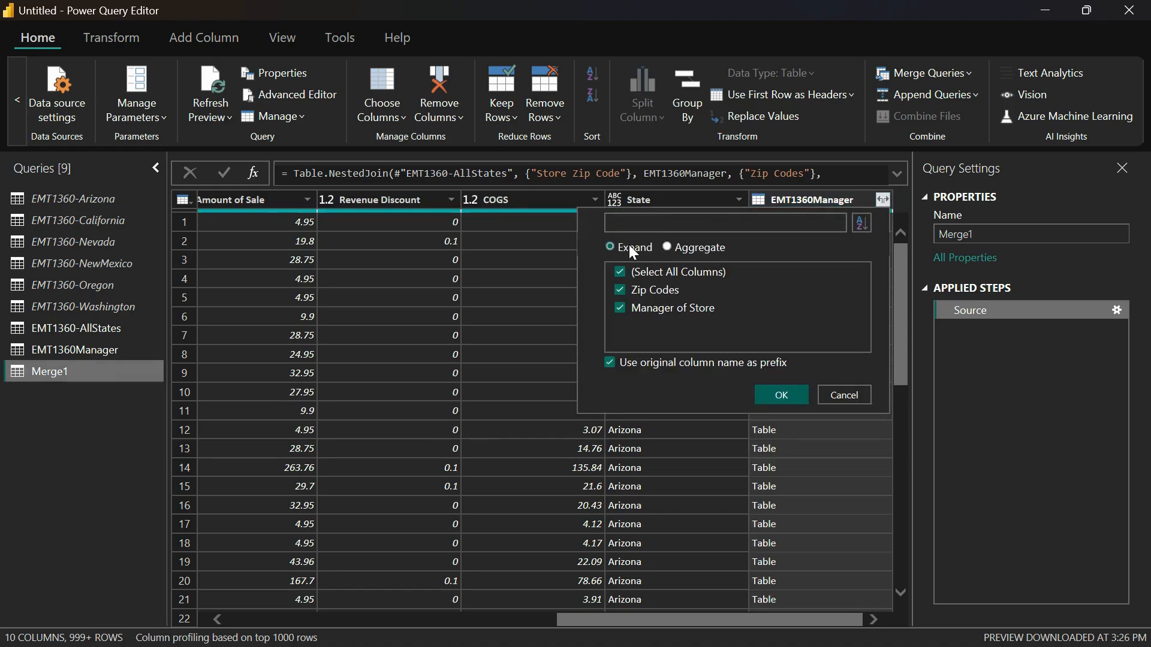
left_click(685, 249)
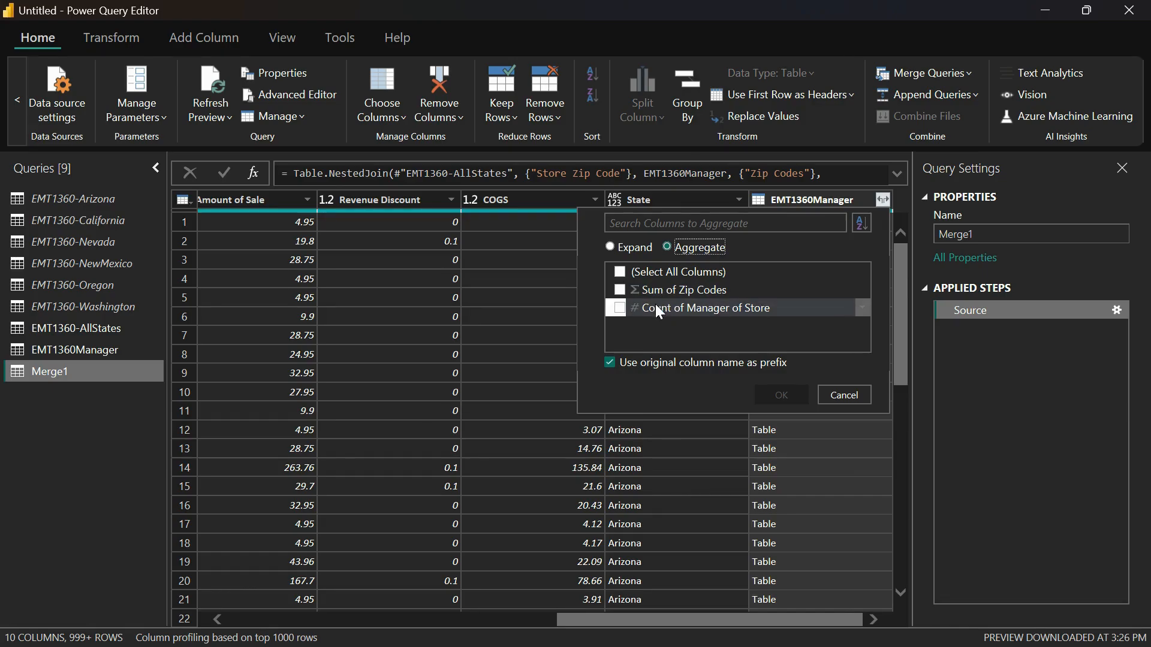
left_click(634, 246)
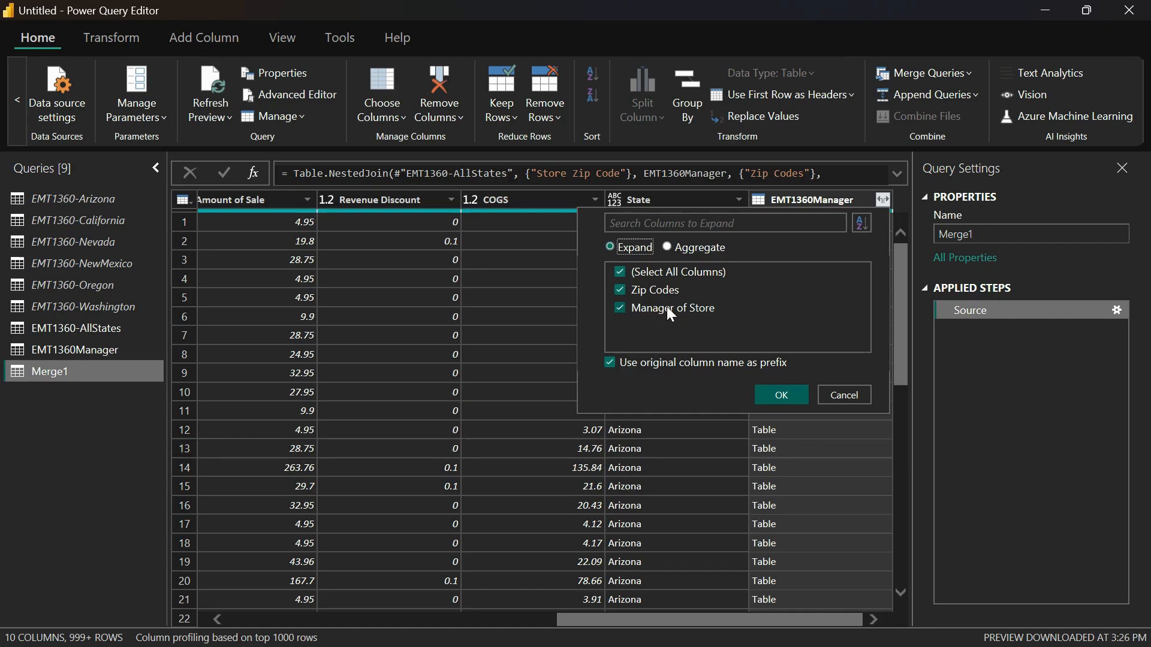
left_click(621, 289)
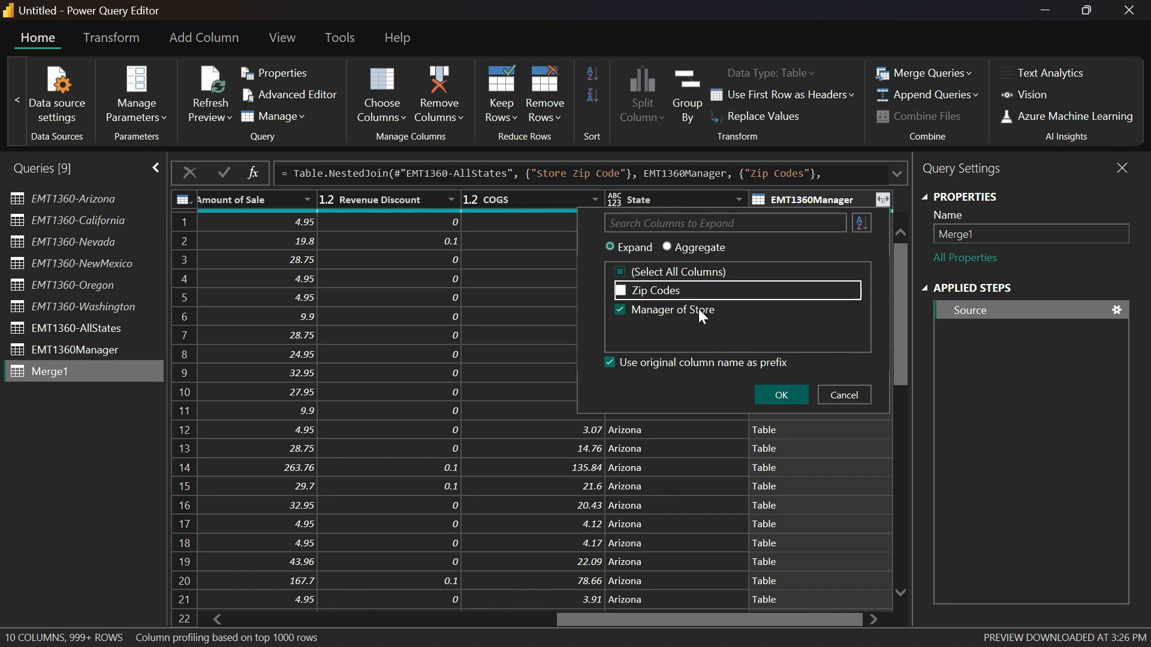
left_click(775, 393)
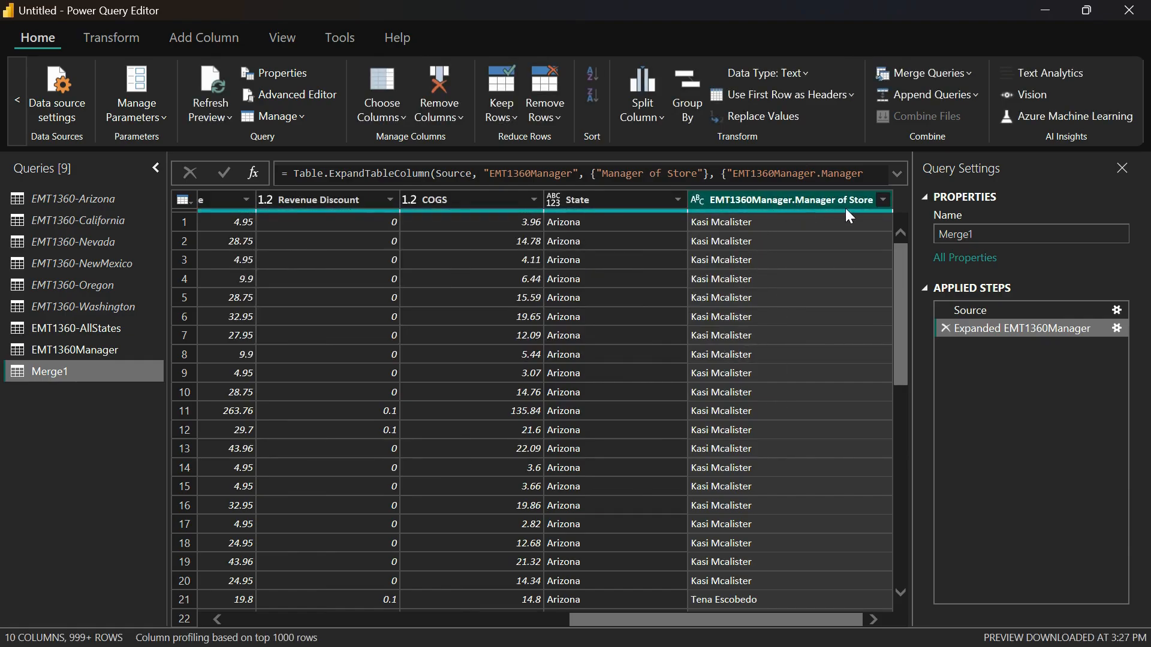
double_click(775, 201)
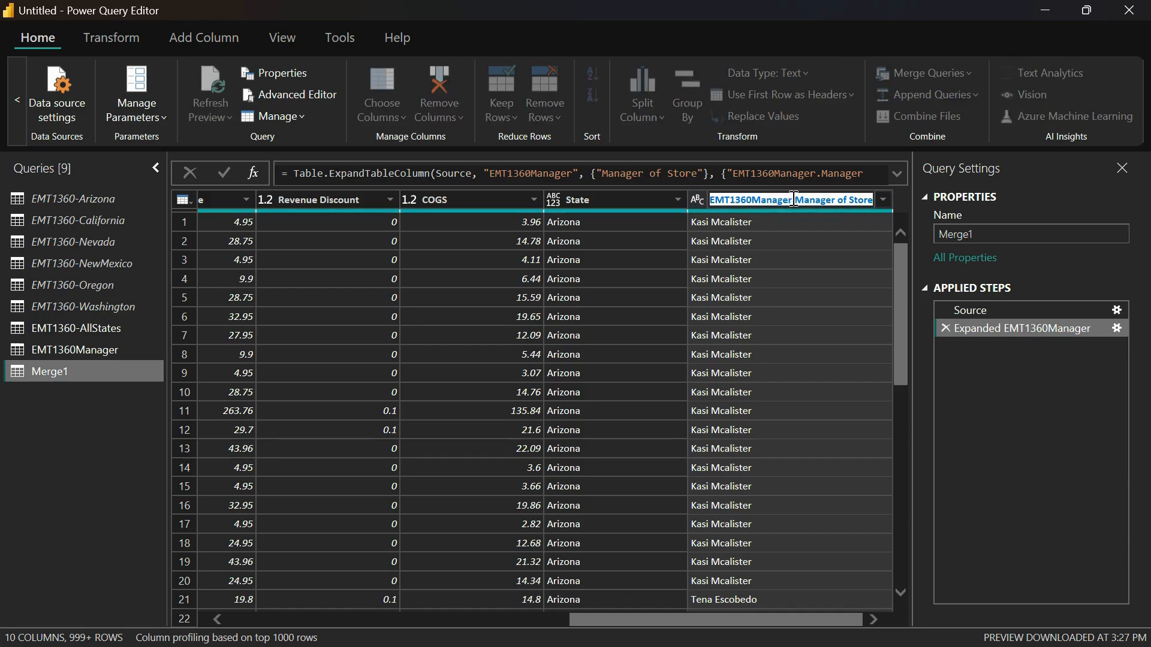
left_click(796, 201)
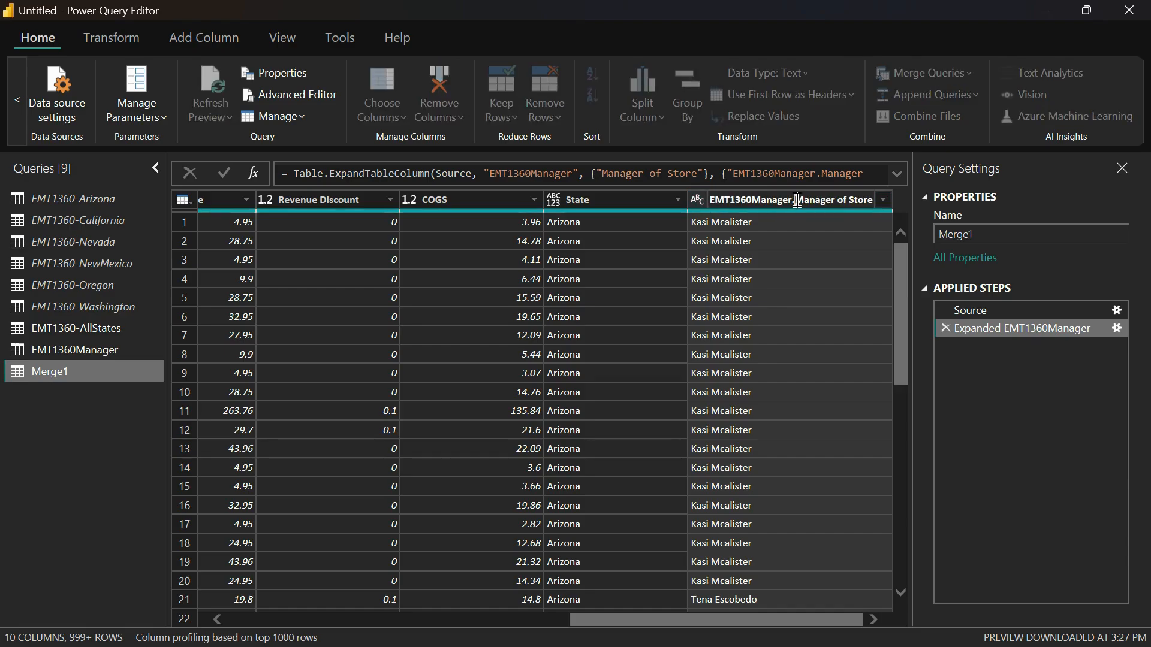
left_click_drag(796, 200, 768, 203)
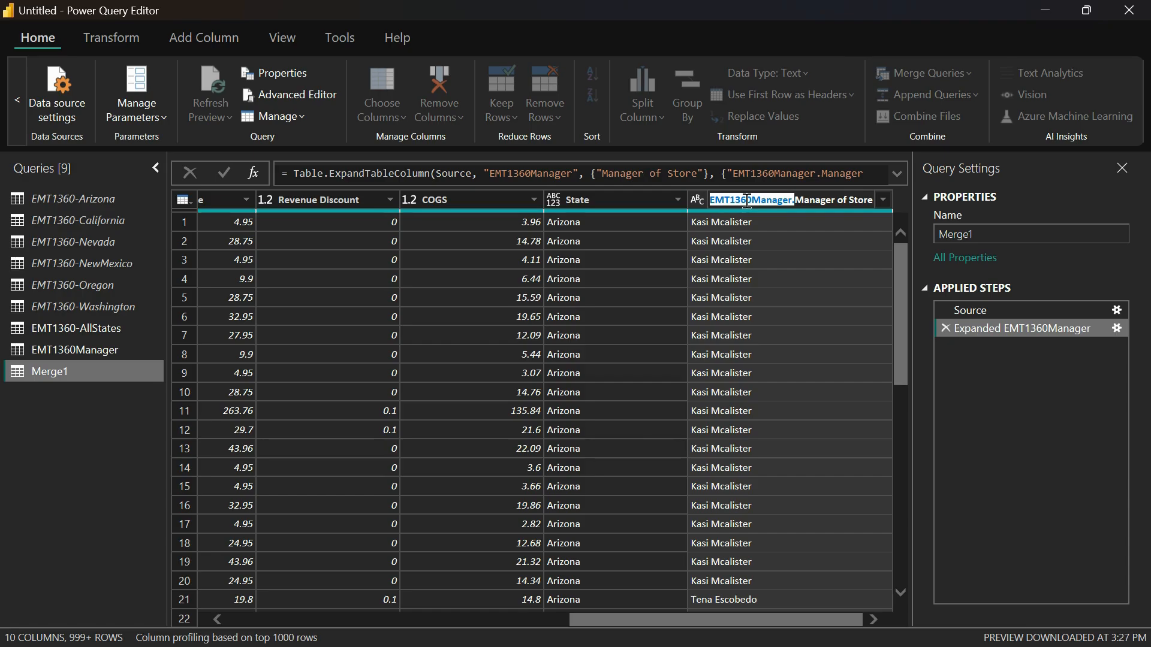
left_click(758, 221)
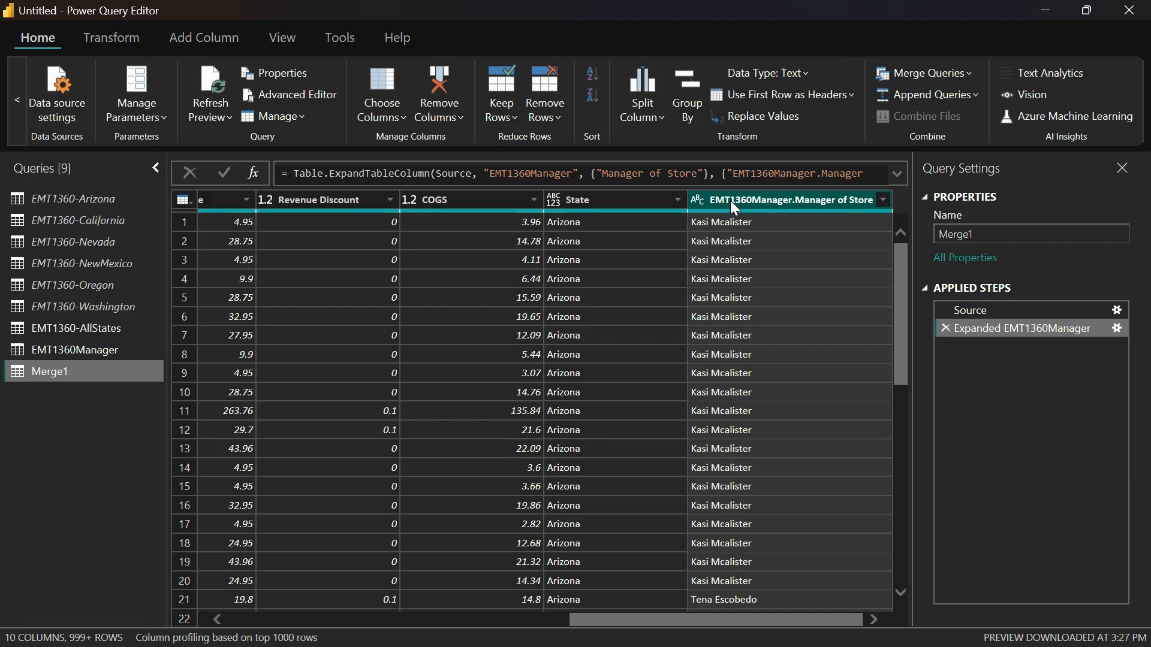
Rename the expanded manager column to Manager of Store and set the State column's data type to Text.
double_click(807, 196)
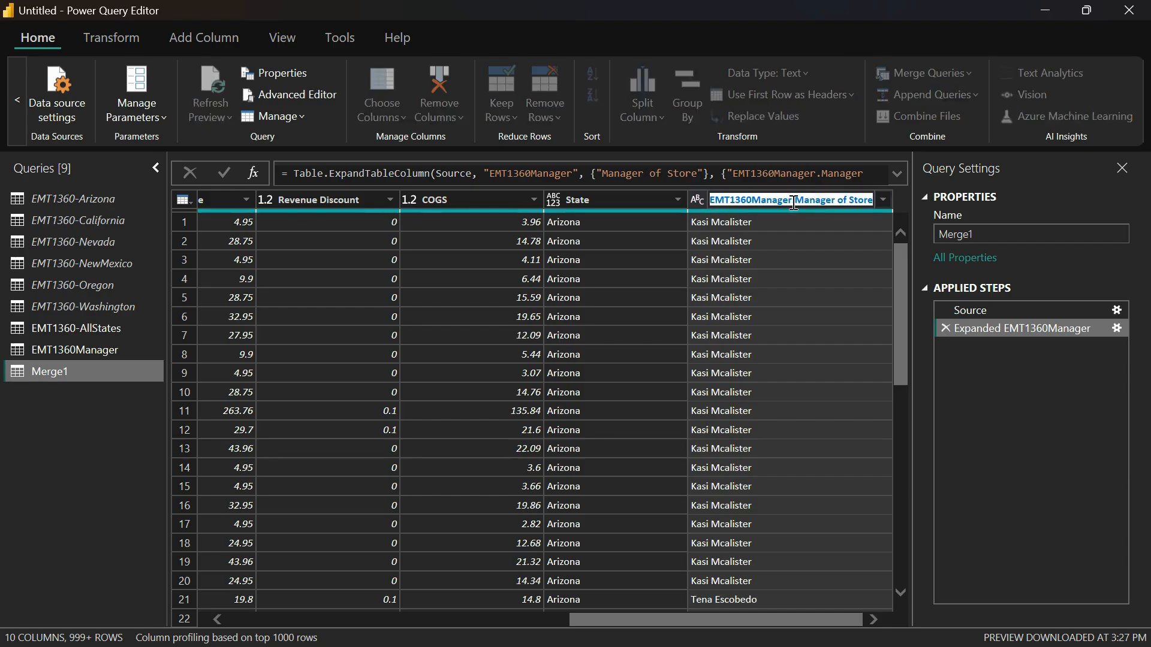
left_click(794, 201)
key("shift+Home")
key("BackSpace")
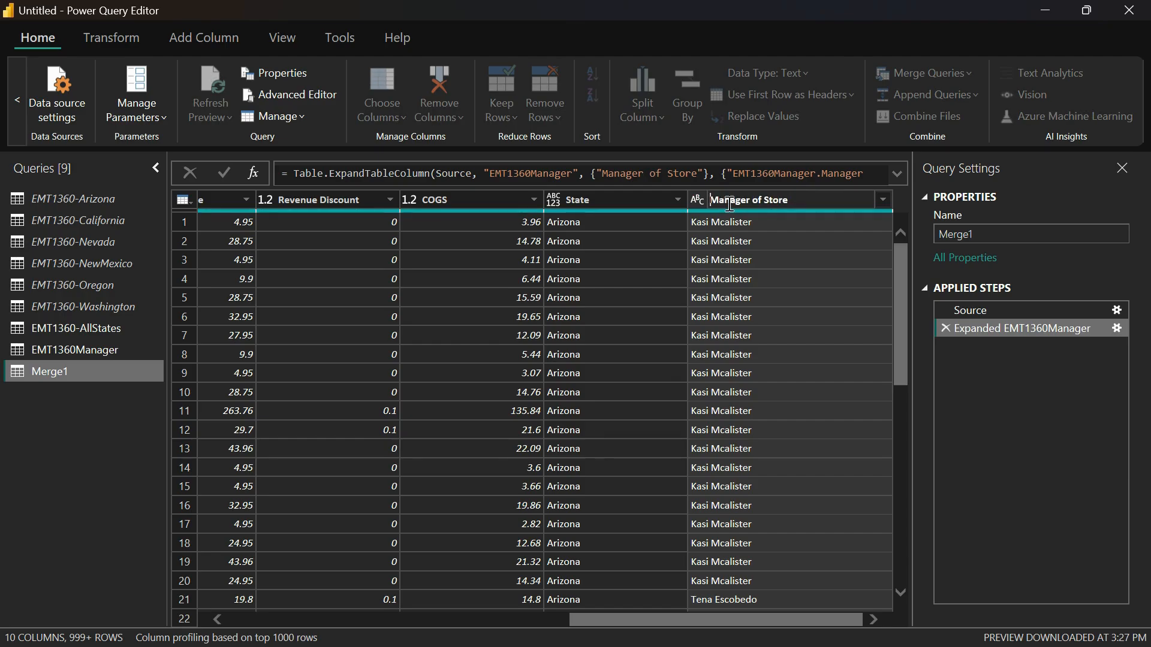
key("Return")
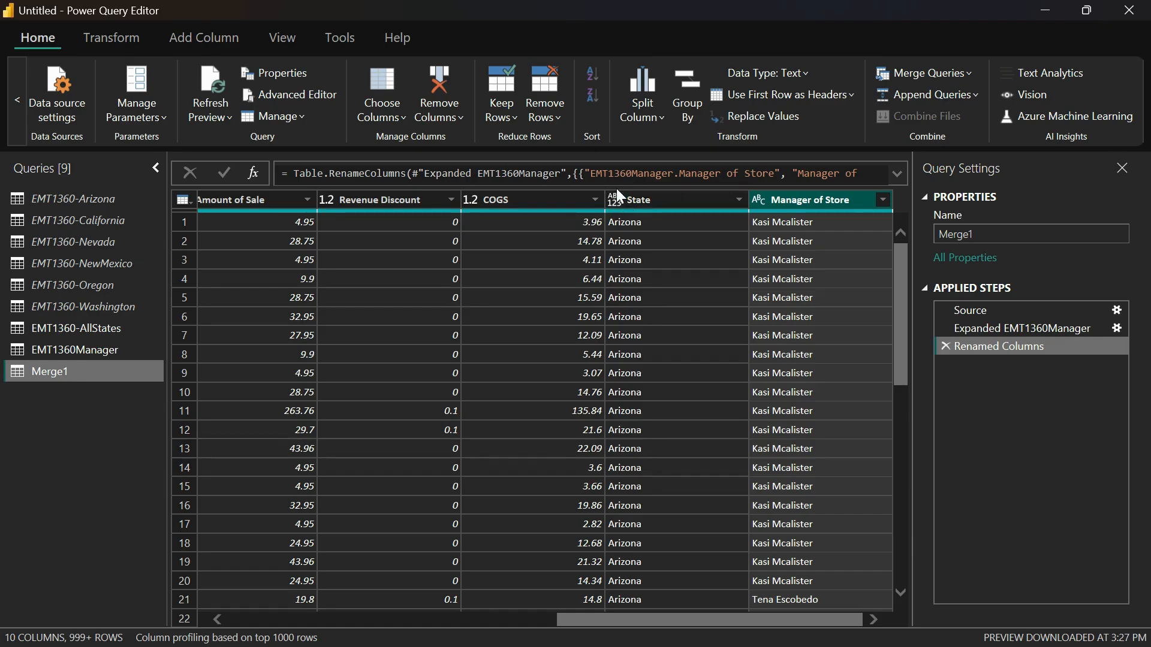
left_click(617, 205)
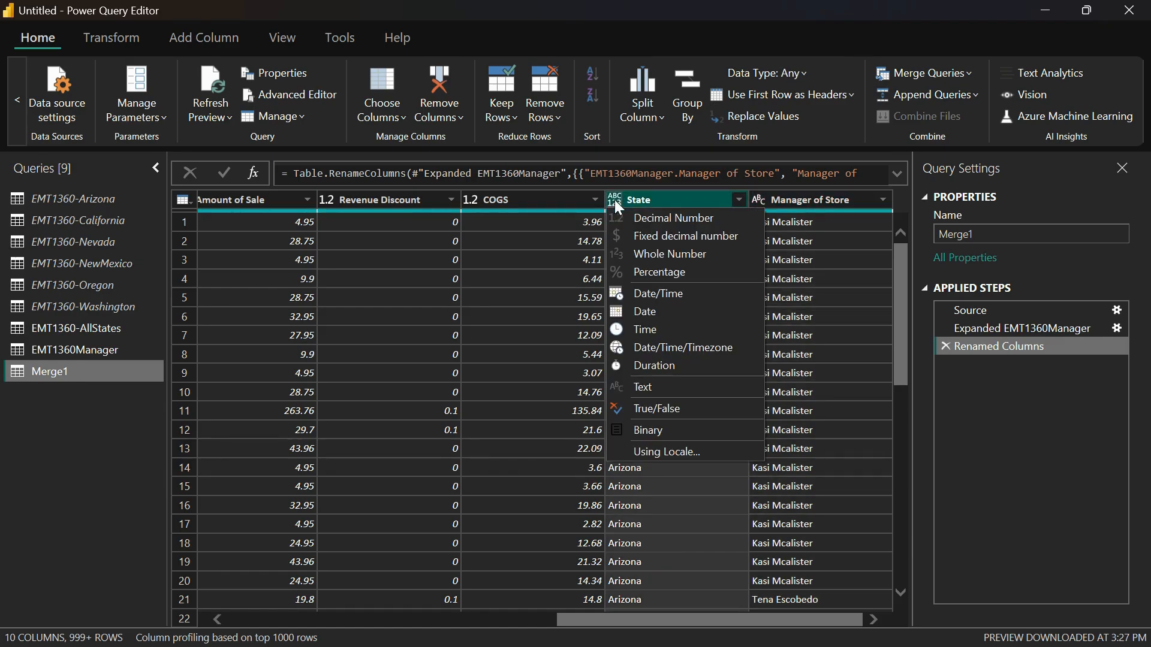
left_click(658, 387)
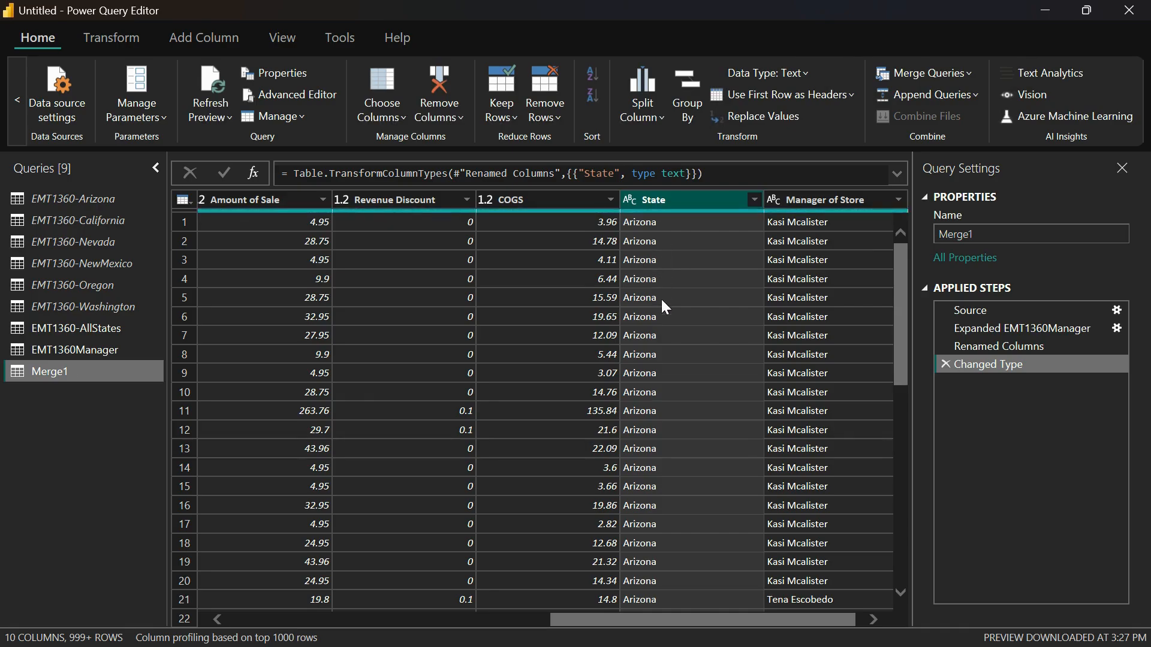
Try to rename the merged query Merge1 as EMT1360-AllStates.
scroll(660, 297, "left", 10)
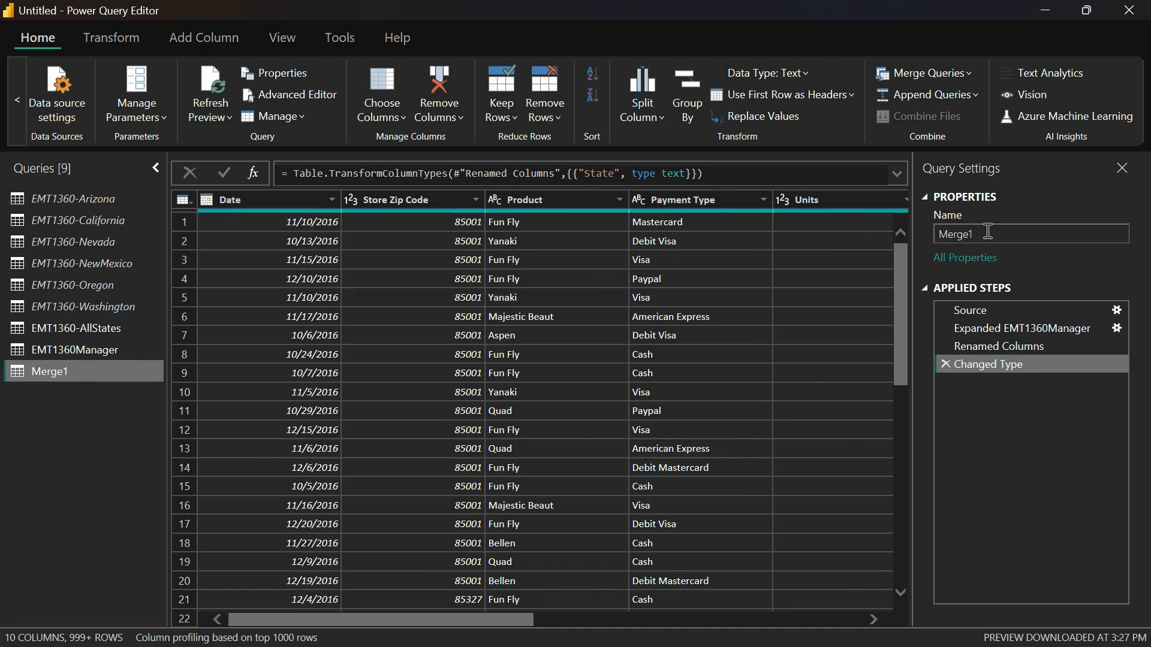
left_click_drag(987, 231, 942, 234)
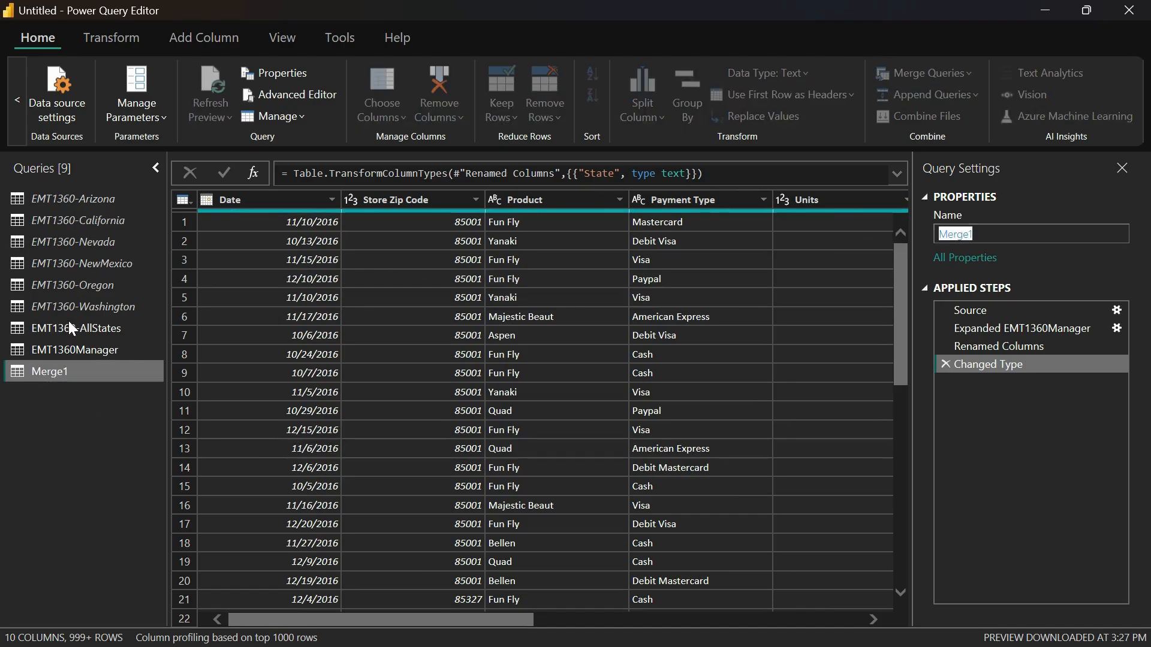
type("EMT")
type("1360")
type("-")
type("AllDa")
key("BackSpace")
key("BackSpace")
type("Sa")
key("BackSpace")
type("tates")
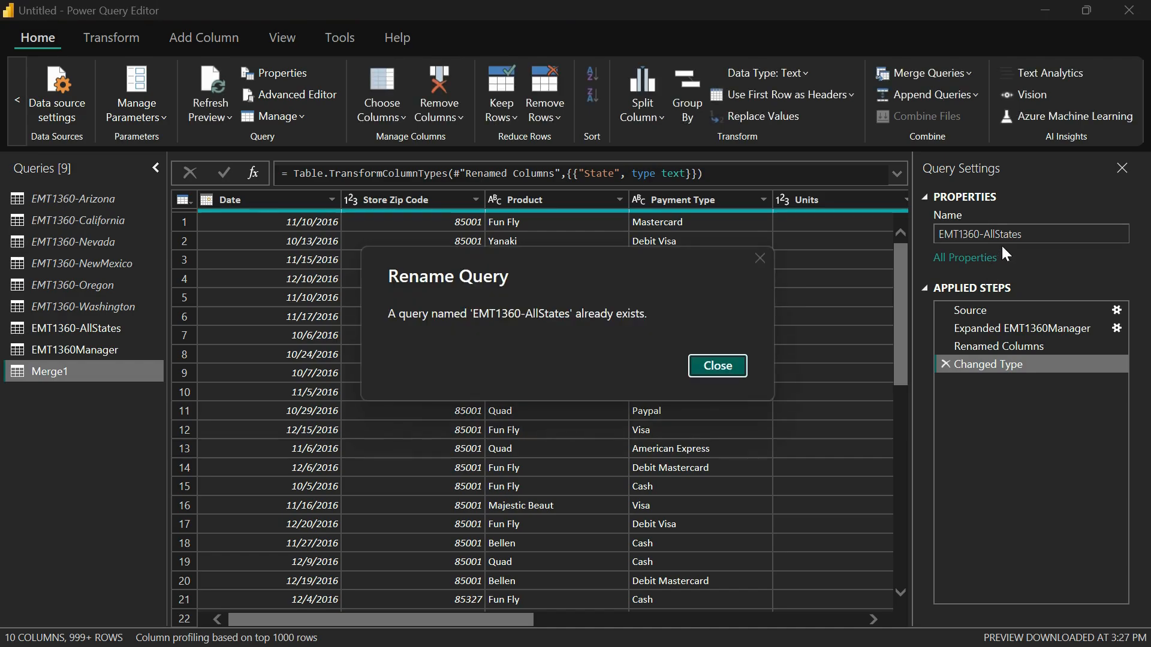
left_click(716, 365)
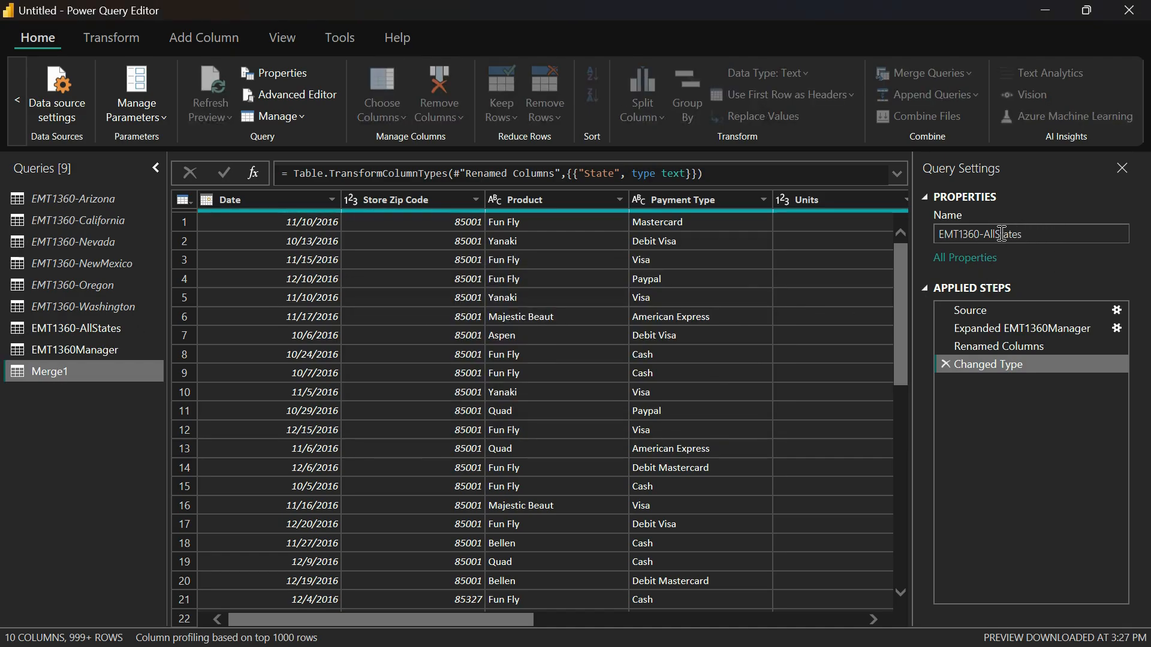
Extend the merged query's name to EMT1360-AllStatesData and apply it.
left_click(1027, 234)
type("Data")
key("Return")
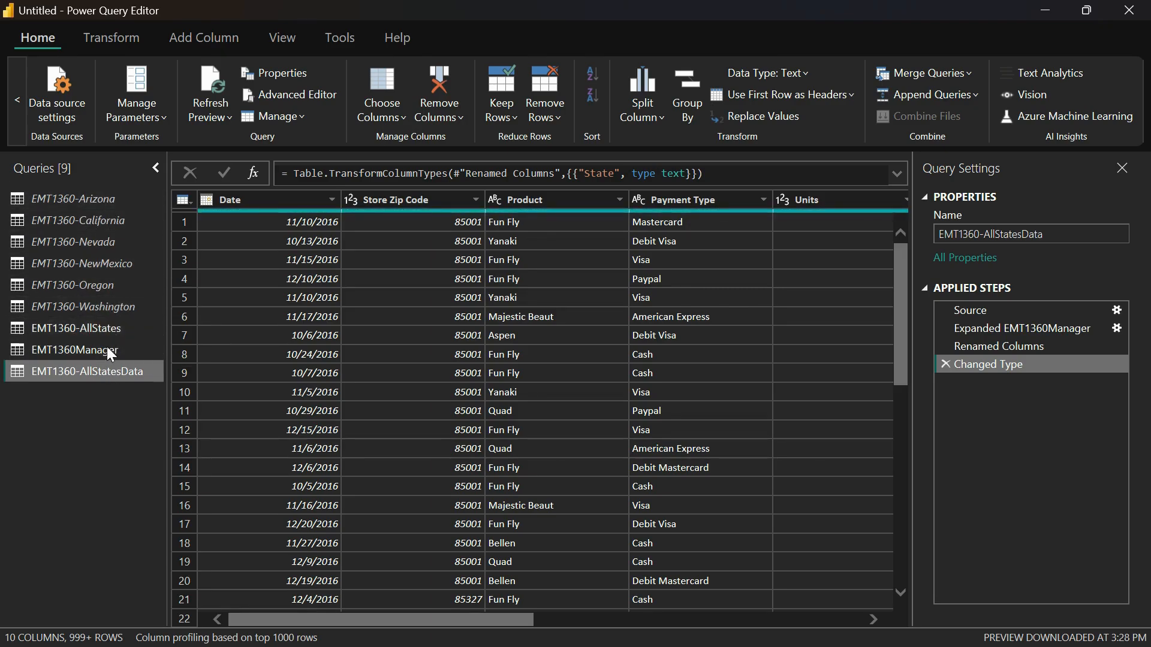
Disable loading of the EMT1360-AllStates query into the report.
right_click(107, 306)
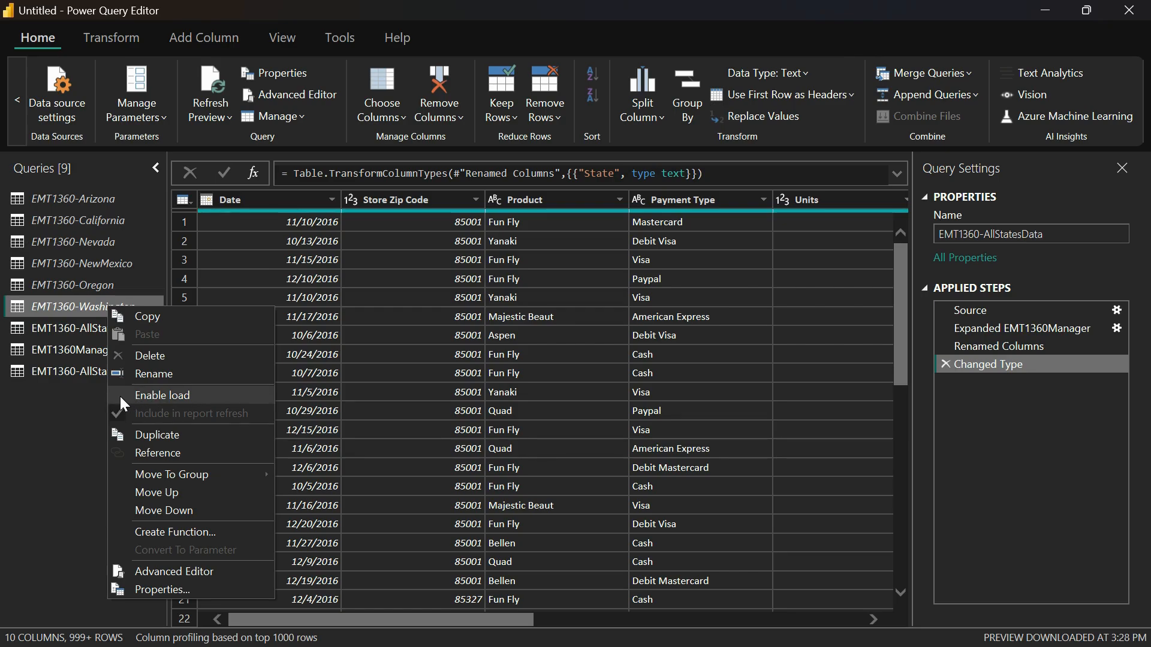
left_click(59, 405)
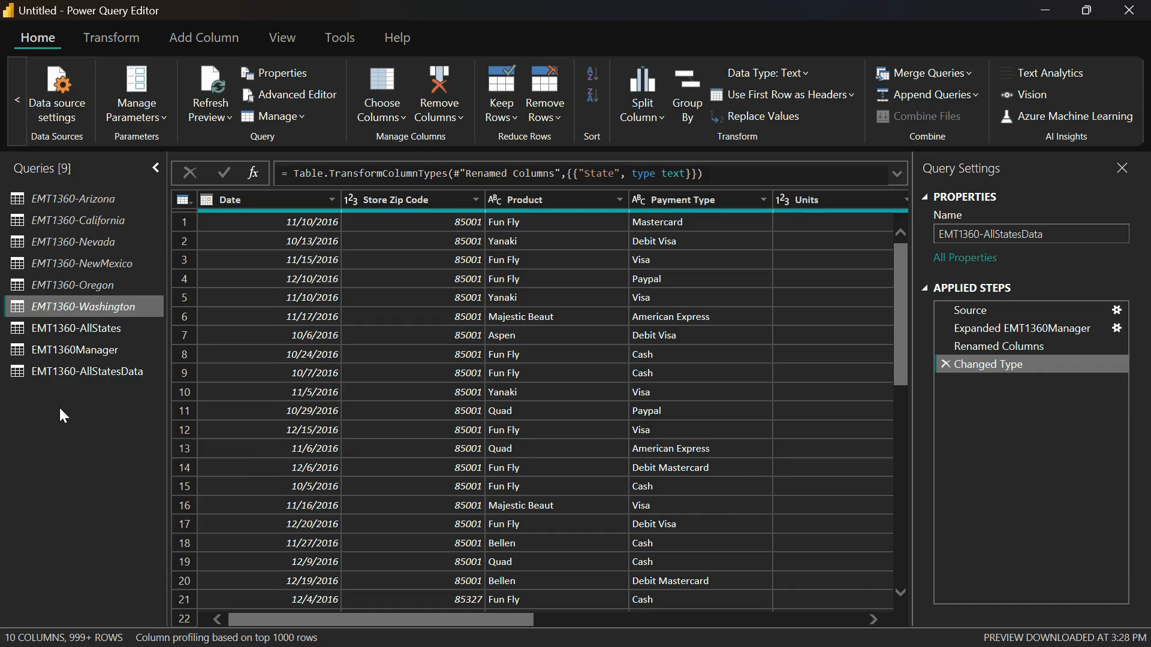
left_click(94, 328)
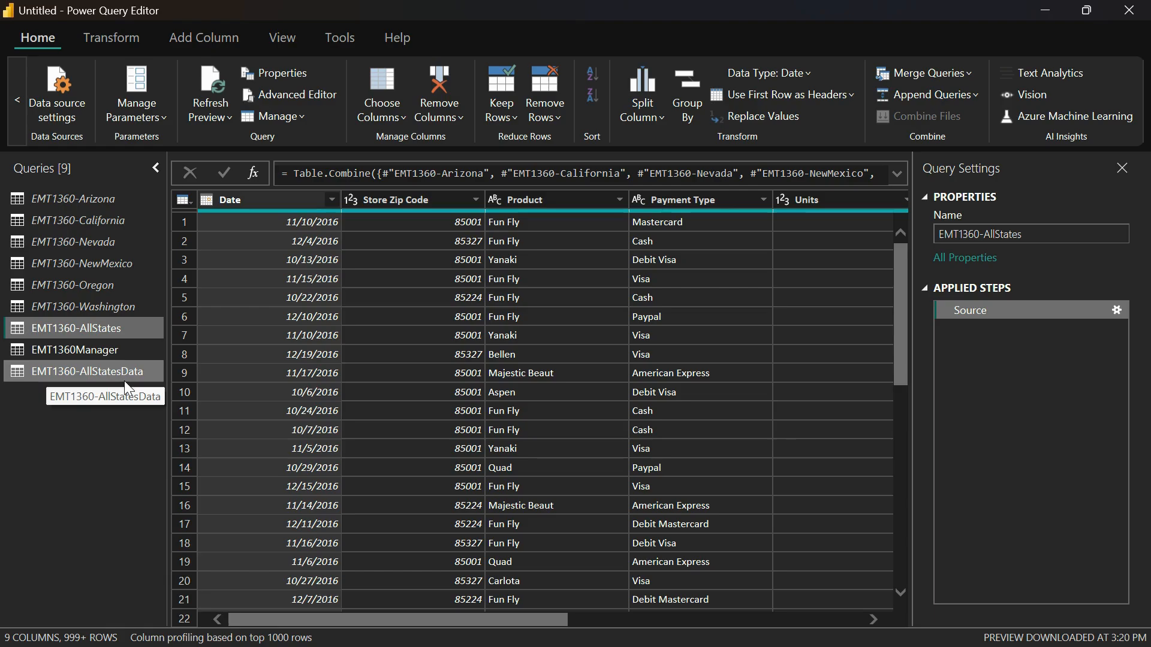
right_click(112, 332)
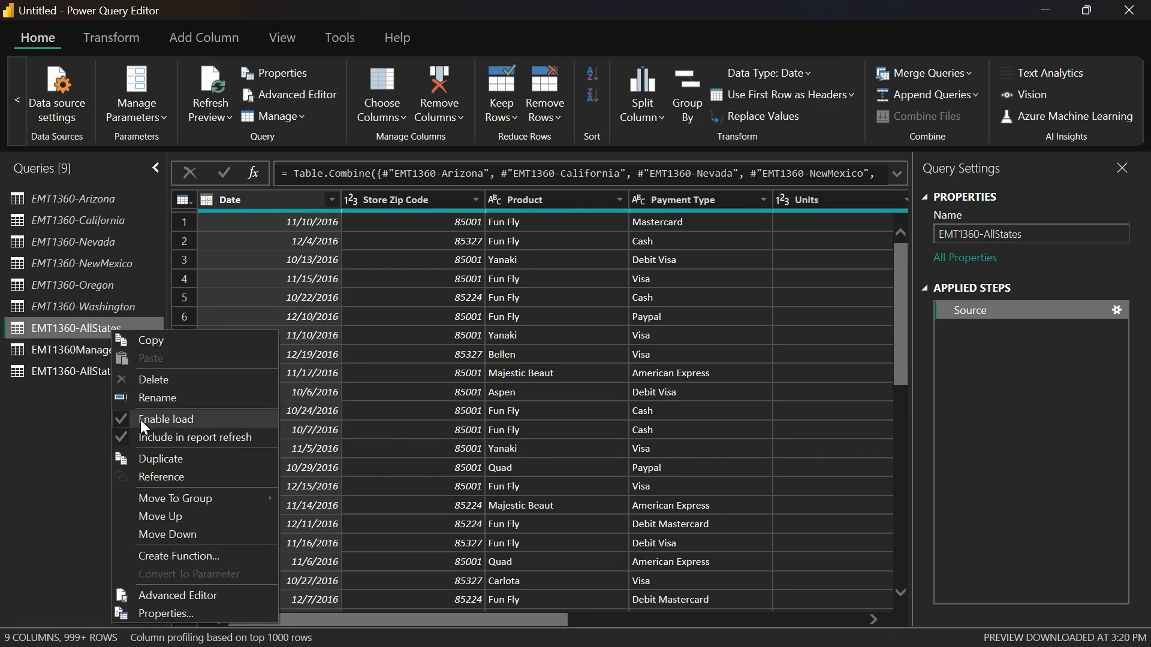
left_click(85, 332)
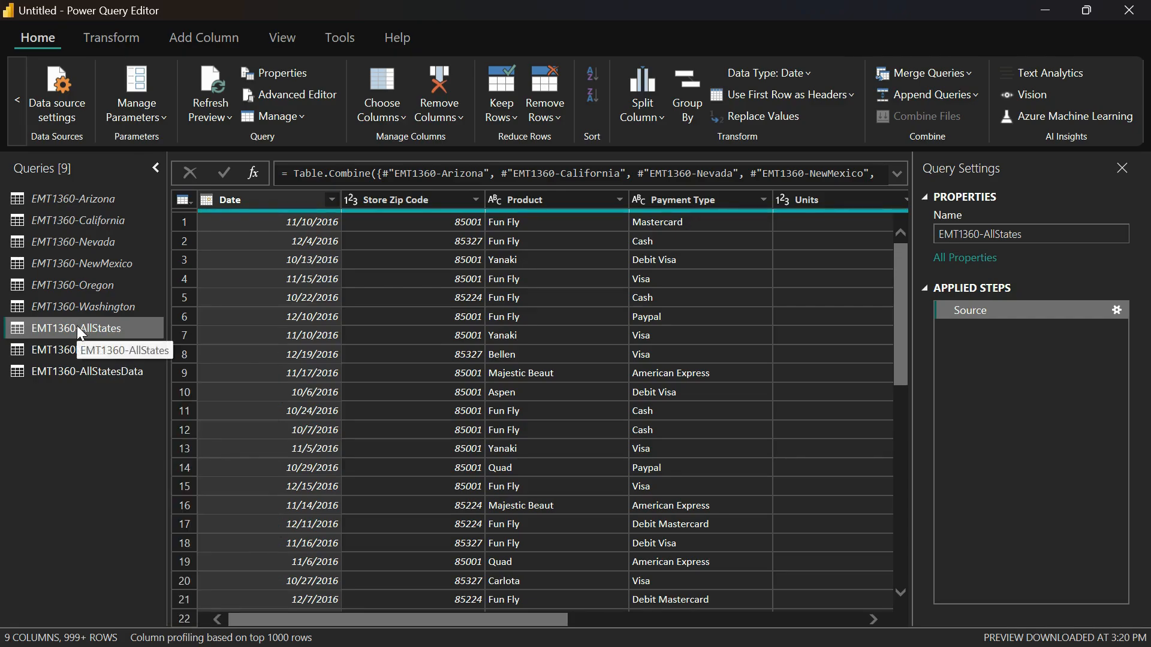
right_click(77, 326)
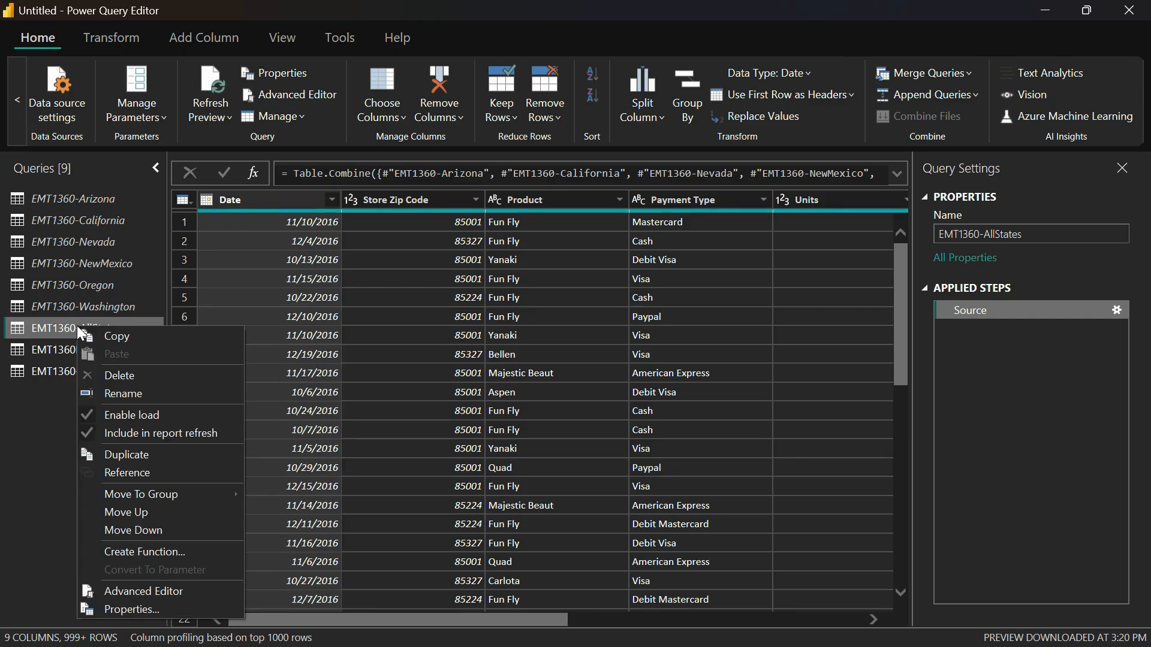
left_click(136, 413)
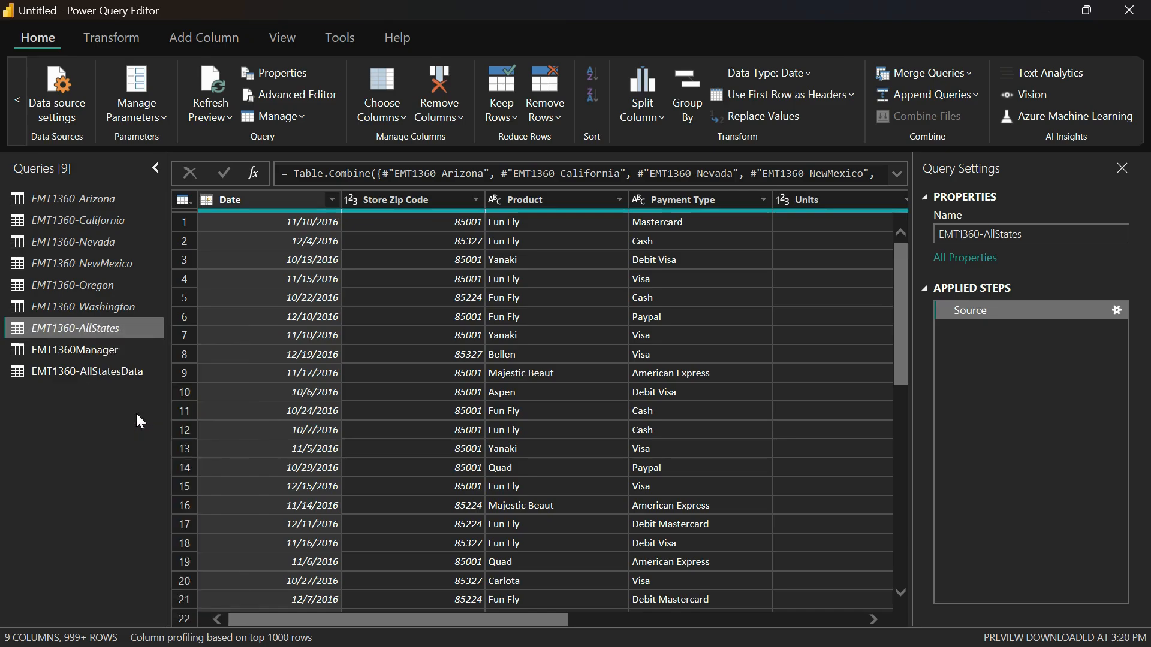
Disable loading of the EMT1360Manager query into the report.
right_click(99, 332)
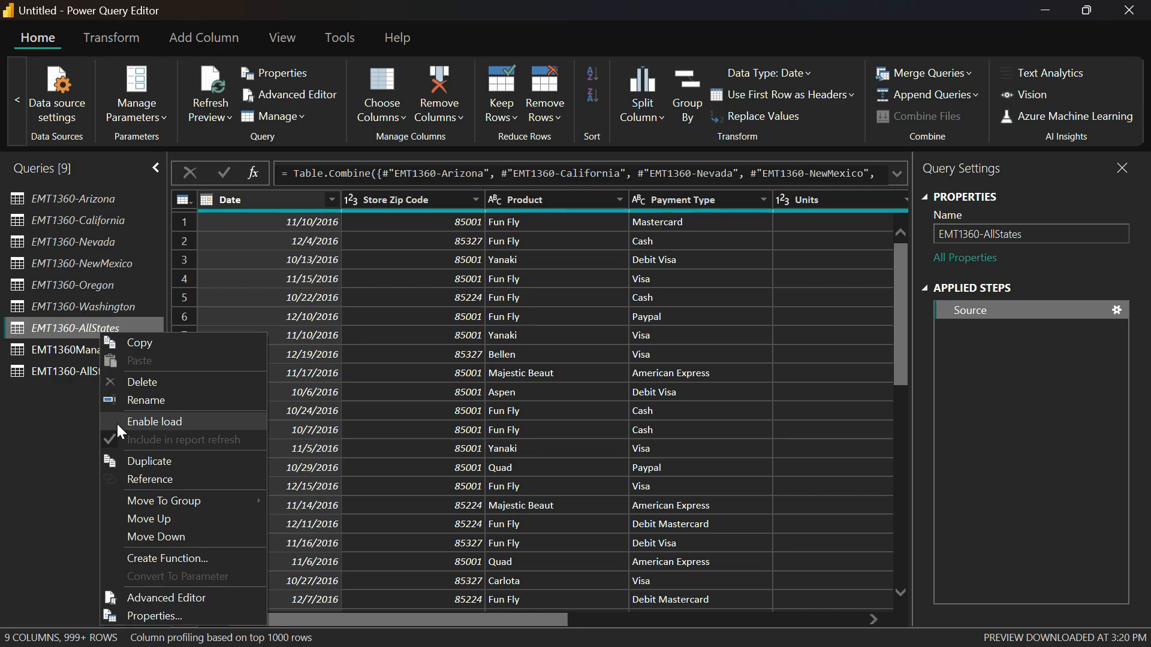
left_click(70, 347)
right_click(70, 347)
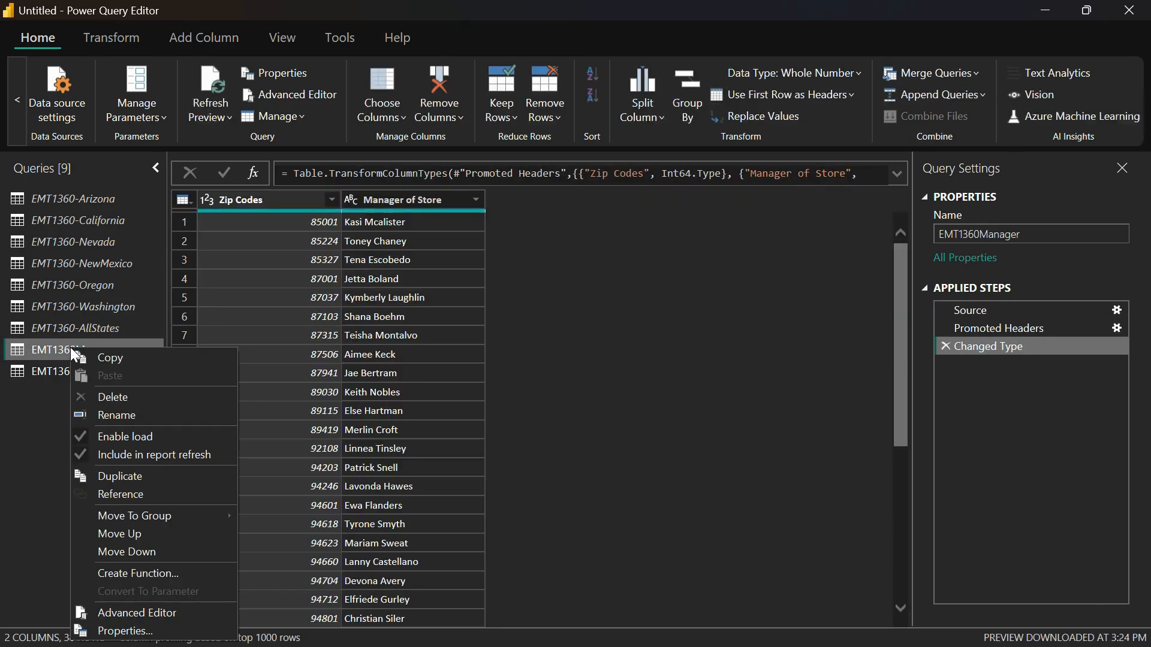
left_click(120, 436)
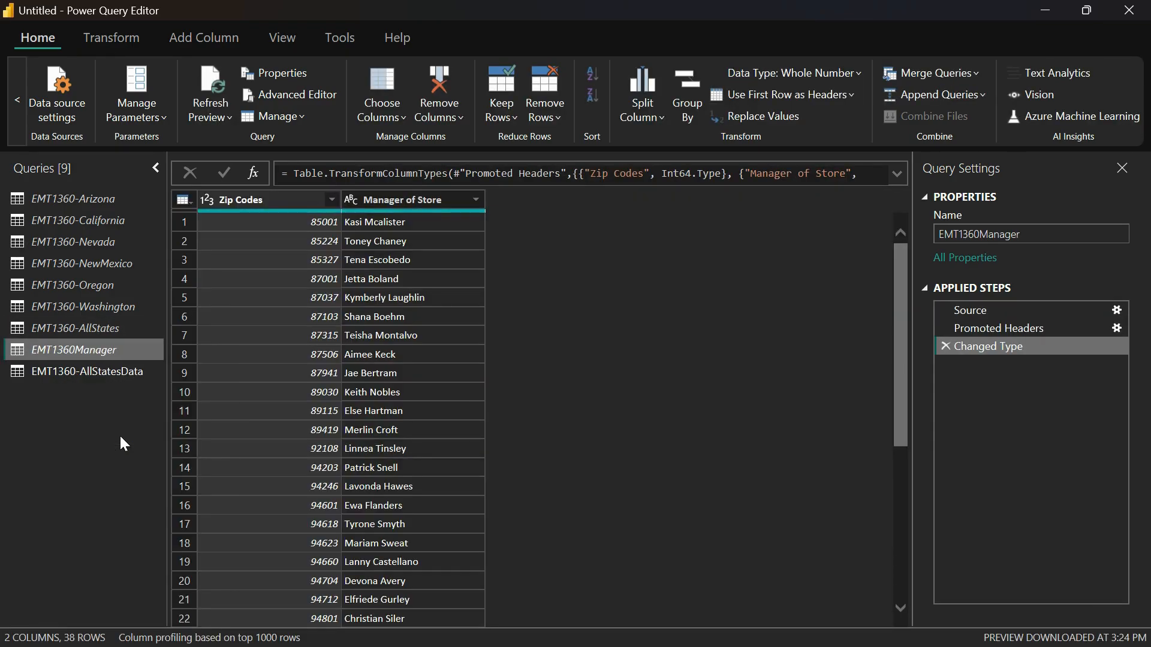
Select the EMT1360-AllStatesData query, close the query editor and apply the changes to load the data into Power BI Desktop.
left_click(96, 373)
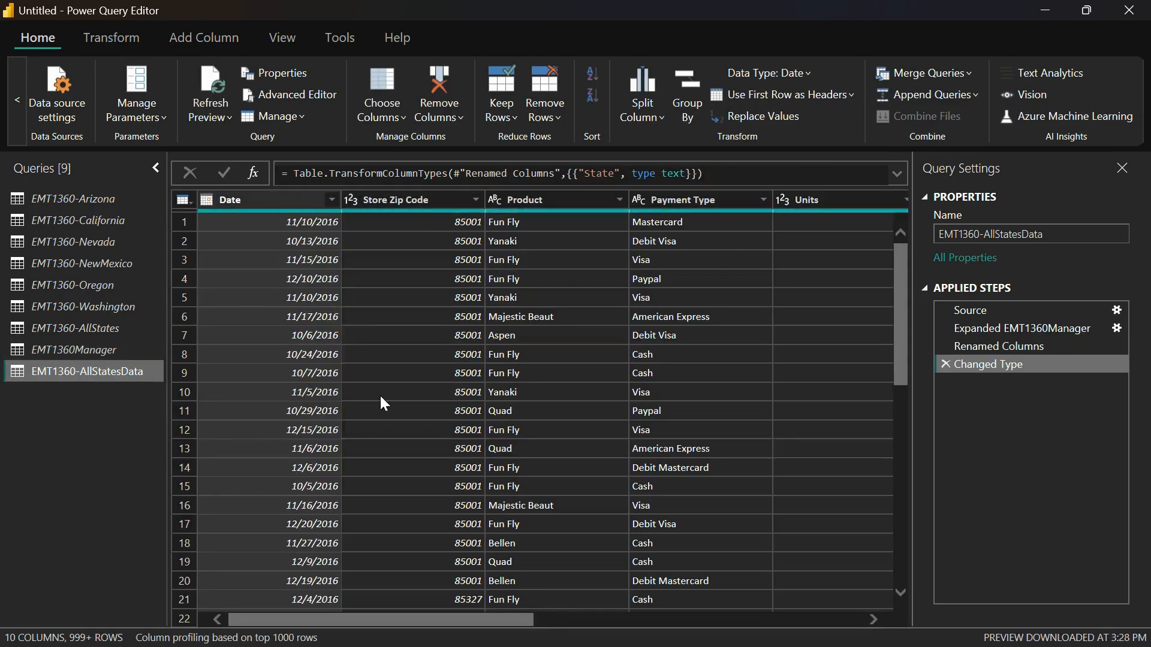
left_click(18, 101)
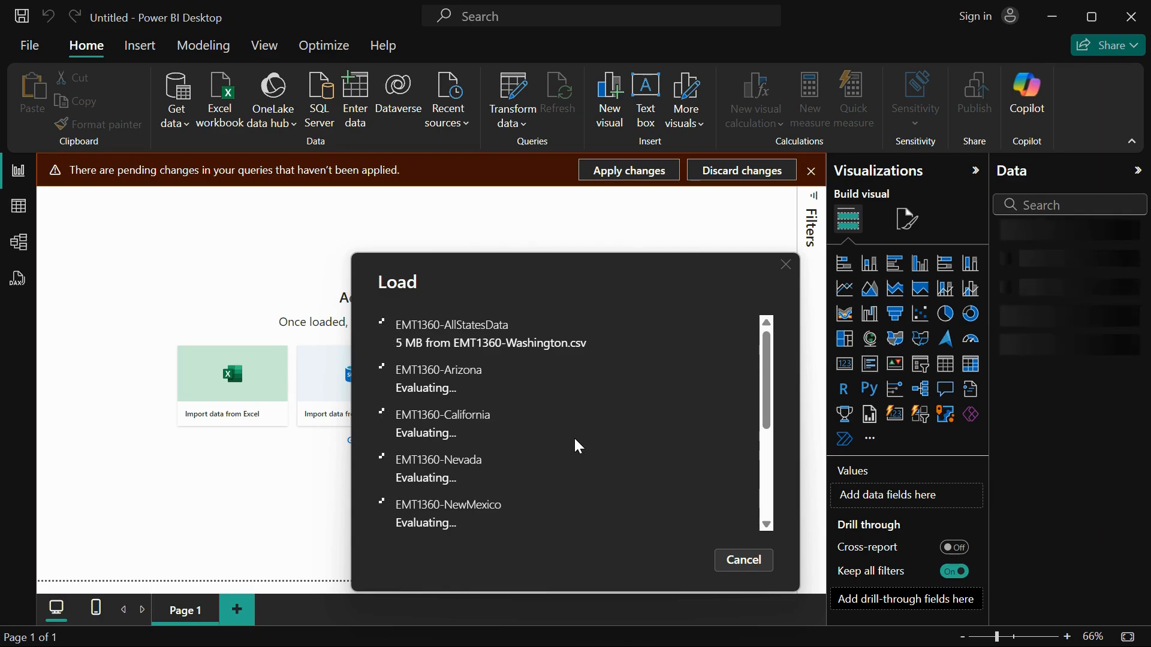
scroll(574, 436, "down", 4)
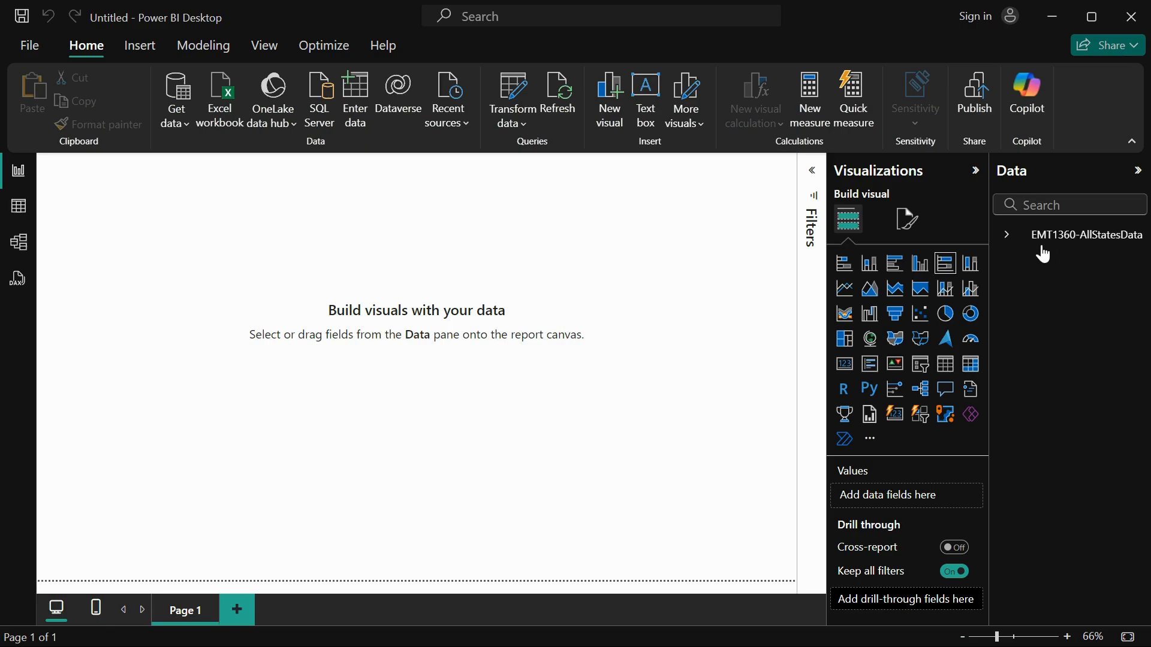
List the fields of EMT1360-AllStatesData and inspect its loaded rows in Table view.
left_click(1007, 239)
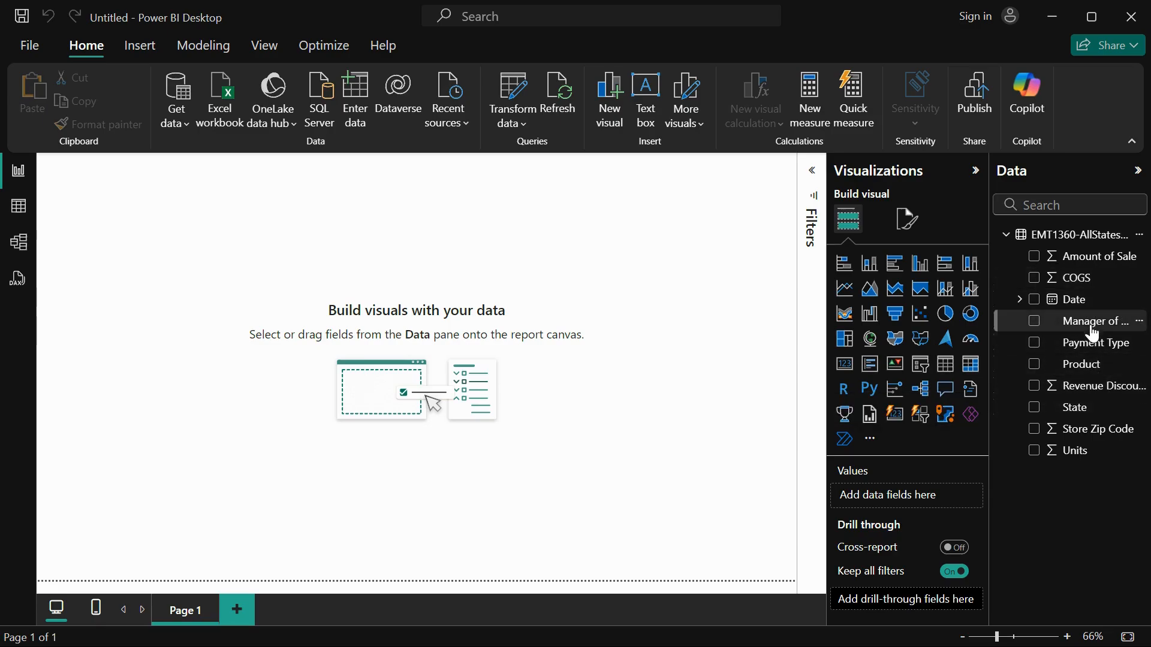
left_click(17, 209)
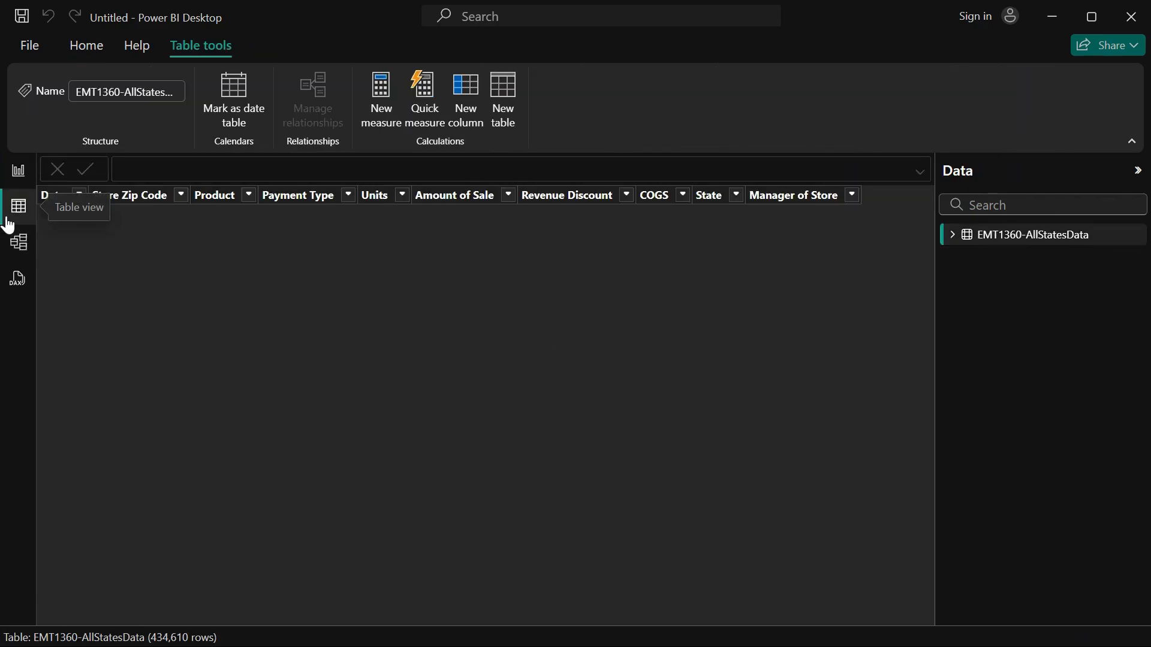
scroll(719, 373, "right", 2)
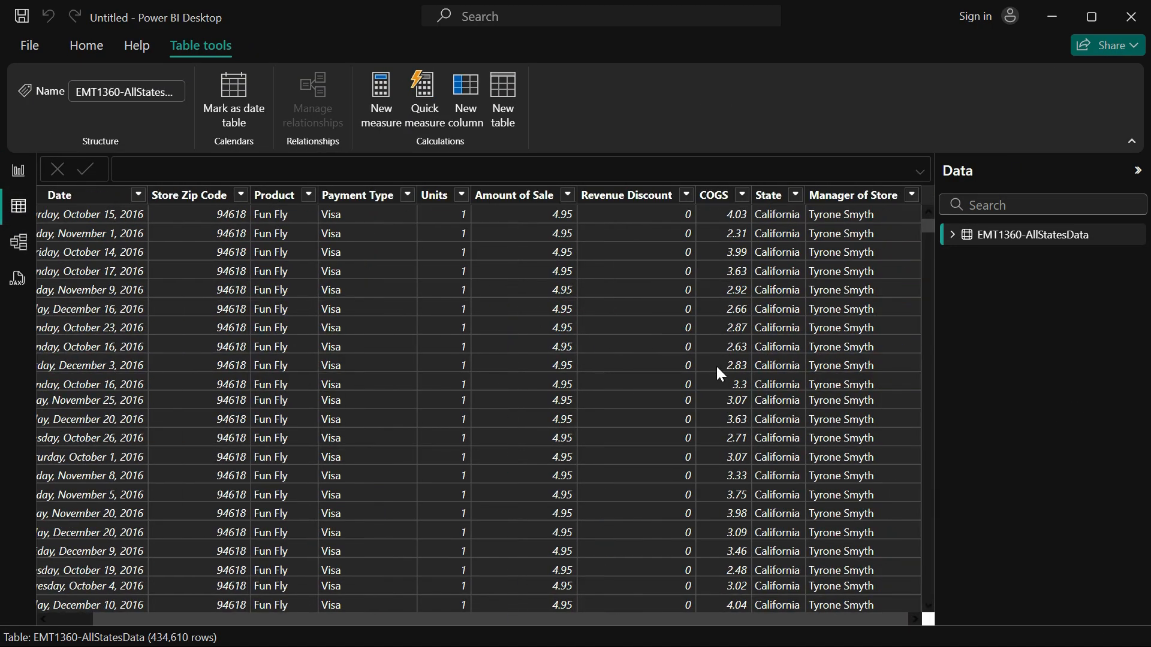
Check the distinct values available for filtering the State and Manager of Store columns, without applying any filter.
left_click(796, 195)
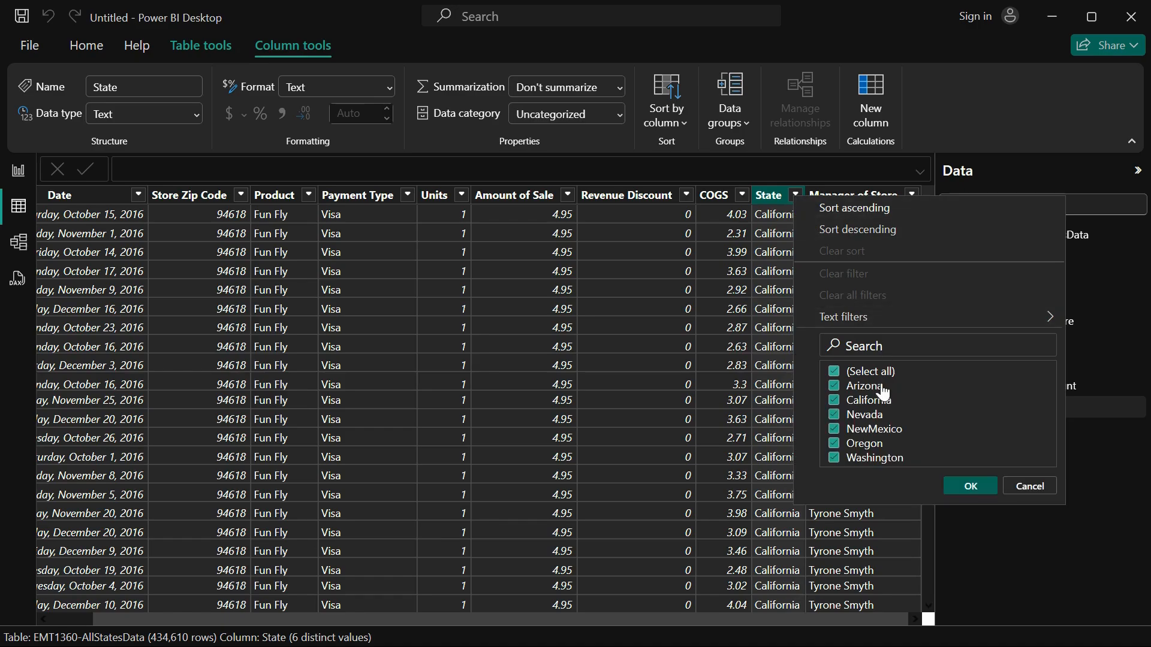
left_click(1030, 486)
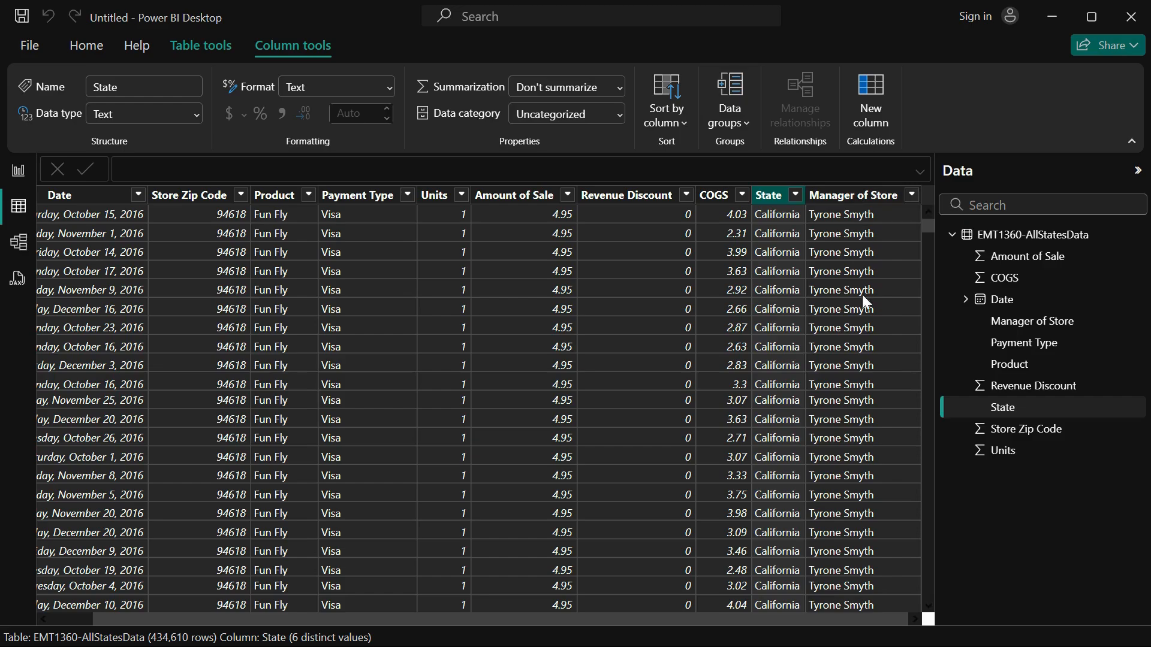
scroll(857, 471, "up", 2)
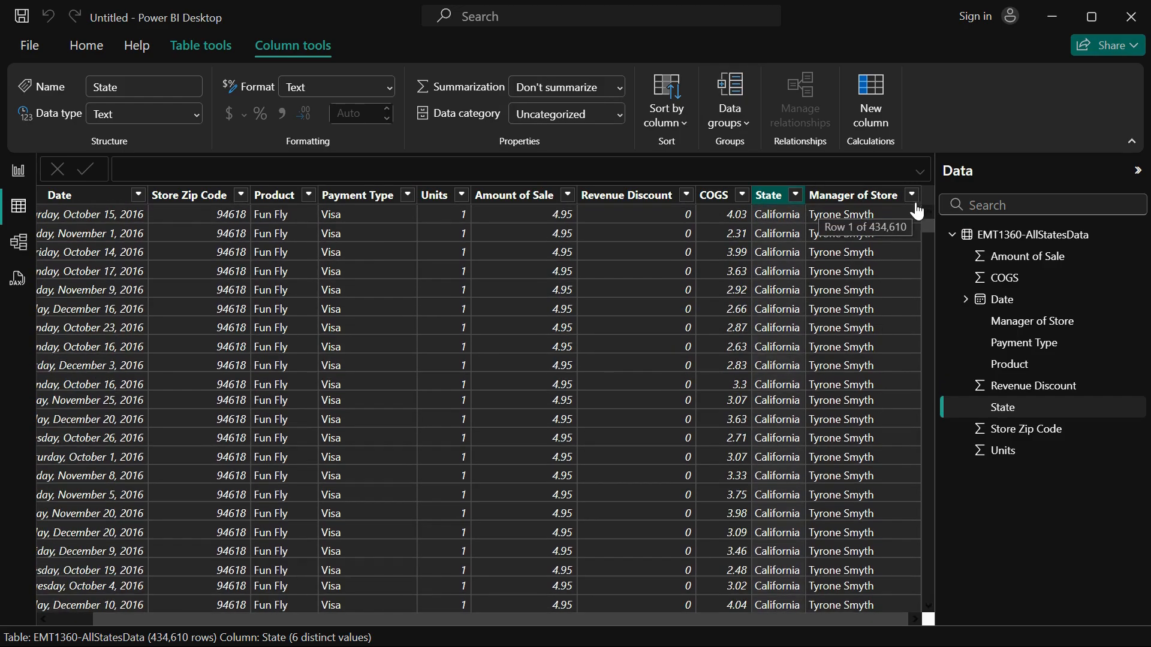
left_click(912, 196)
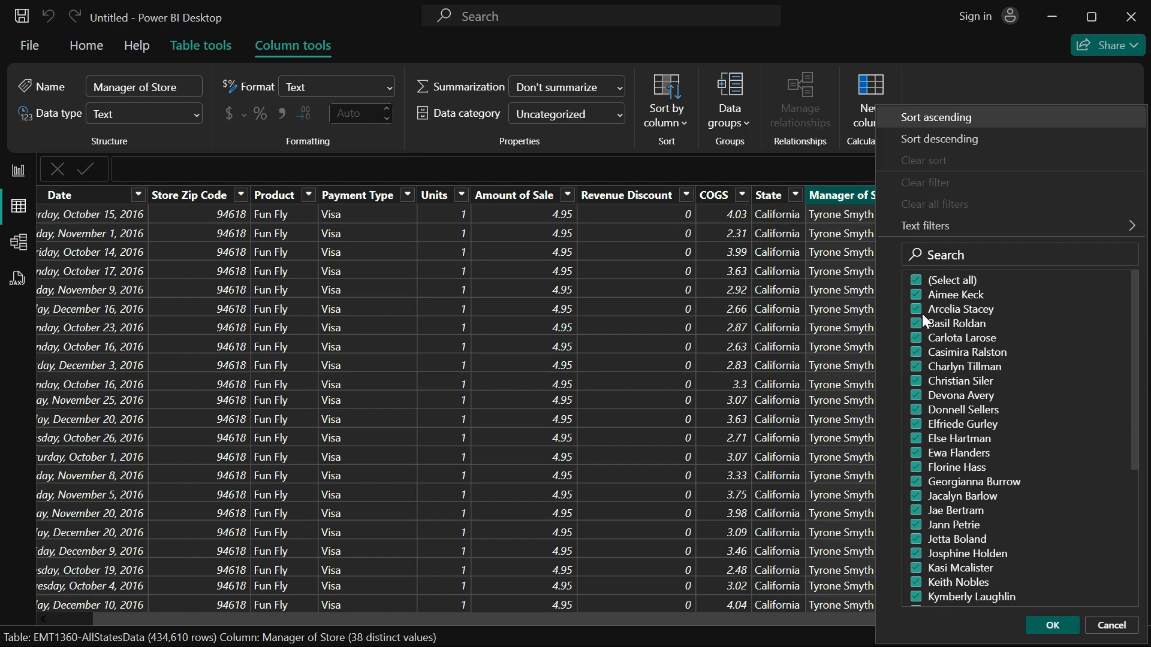
scroll(1043, 582, "down", 5)
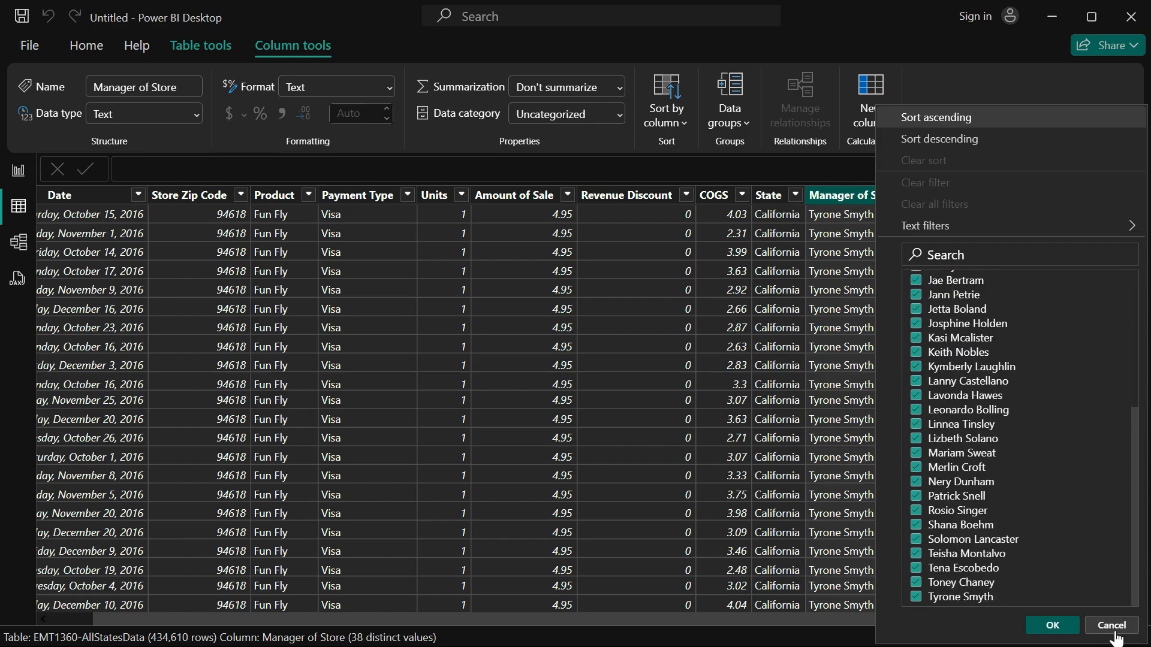
left_click(1111, 625)
scroll(519, 525, "left", 2)
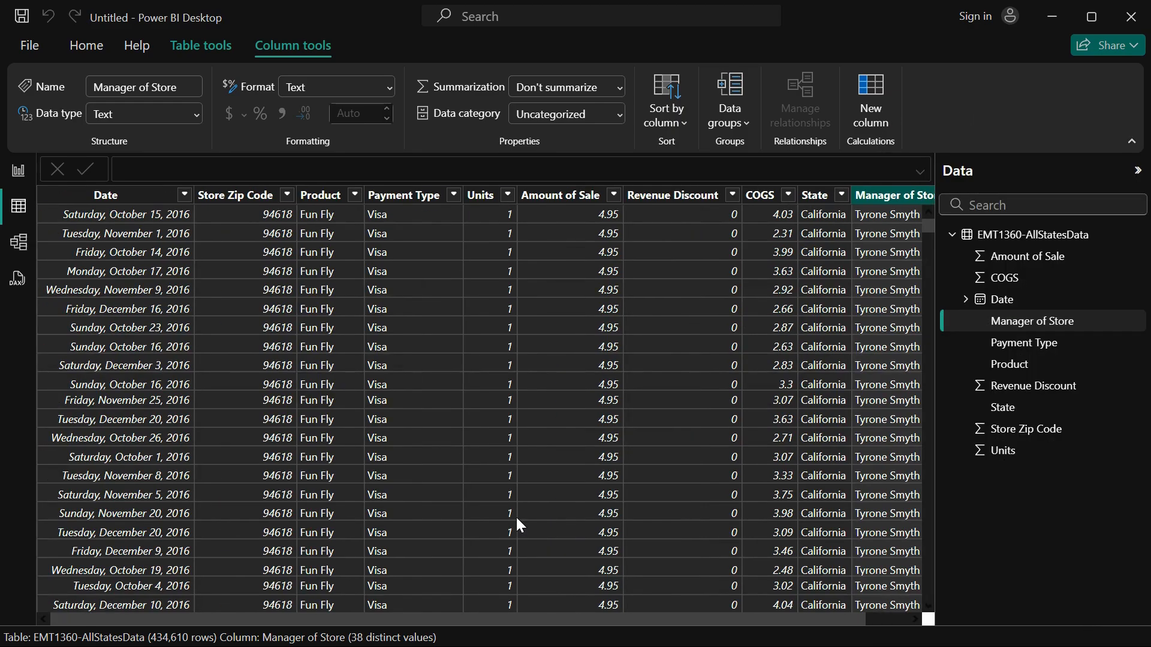